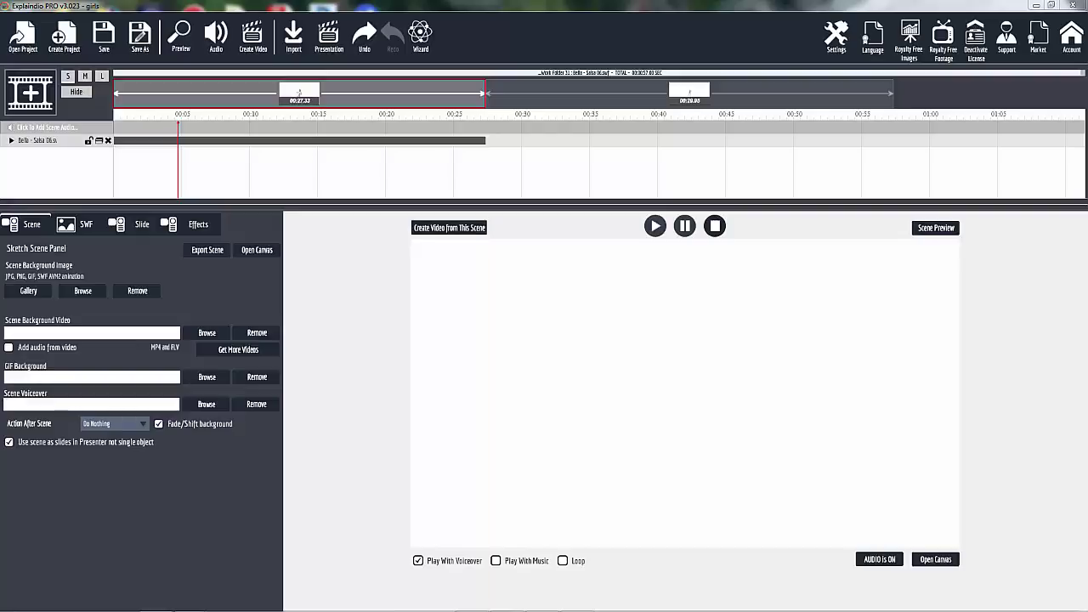
Step: Move the Facebook group browser window aside to reveal the Explaindio editor
key(alt+Tab)
drag(882, 50, 712, 66)
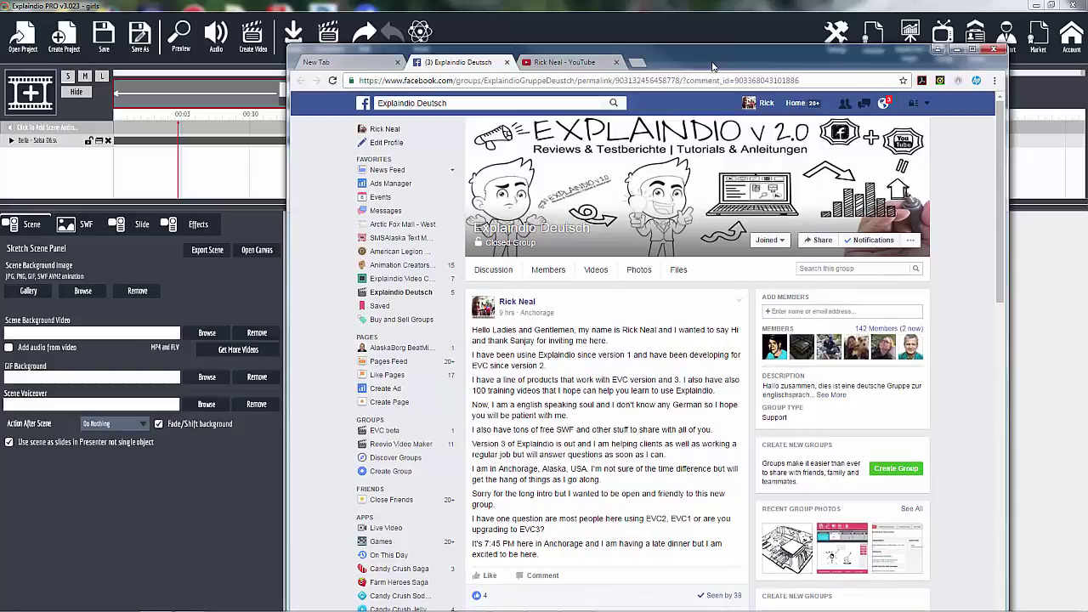
drag(713, 66, 710, 35)
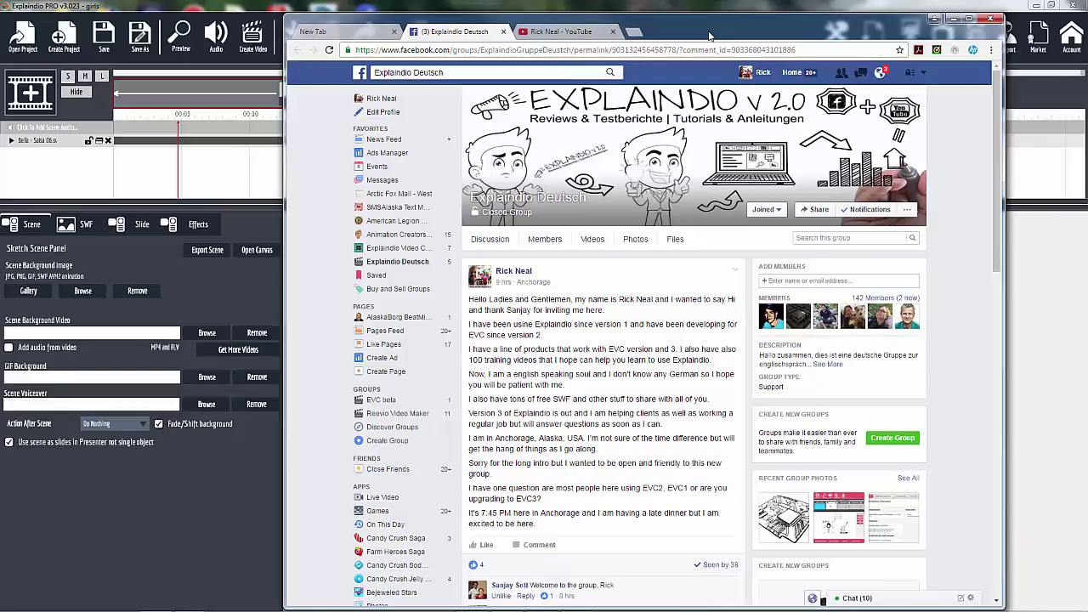
drag(709, 35, 1087, 36)
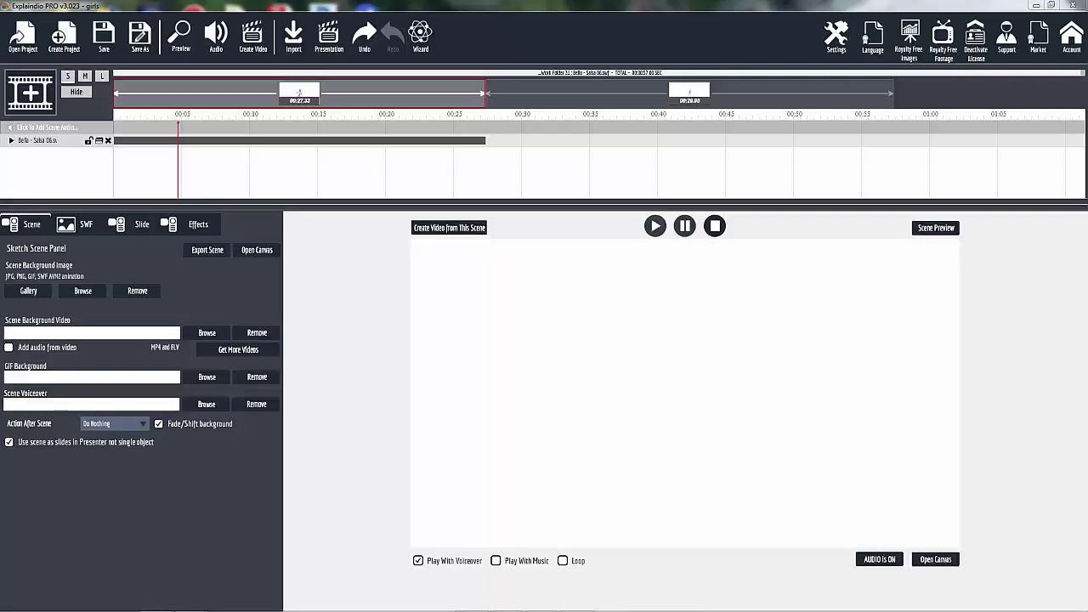
Step: Open the Bella canvas, cancel adding a 3D object, close it, and stop the preview
click(936, 560)
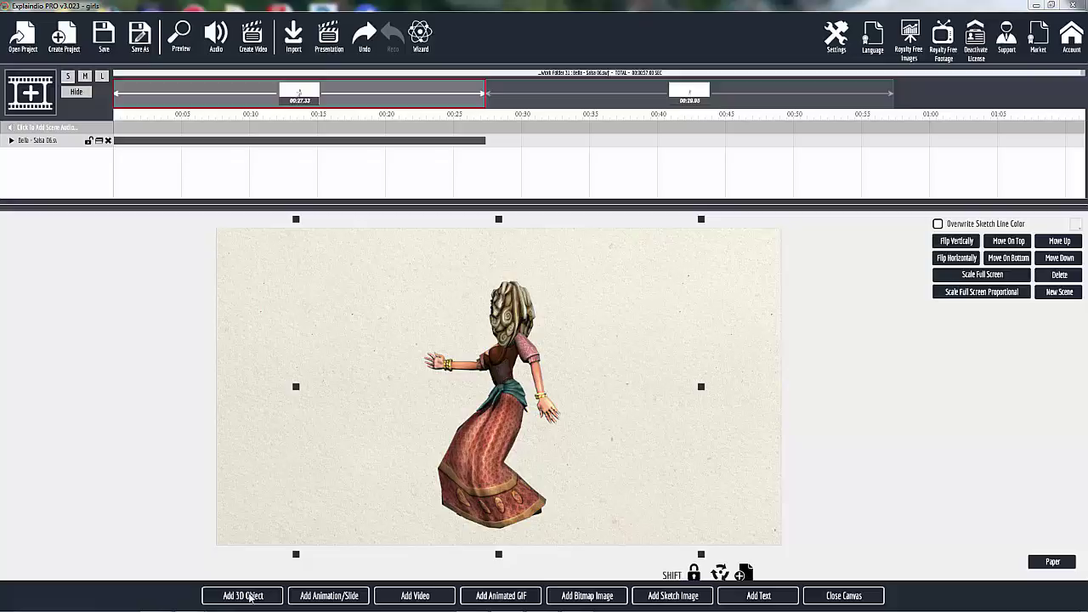
click(243, 596)
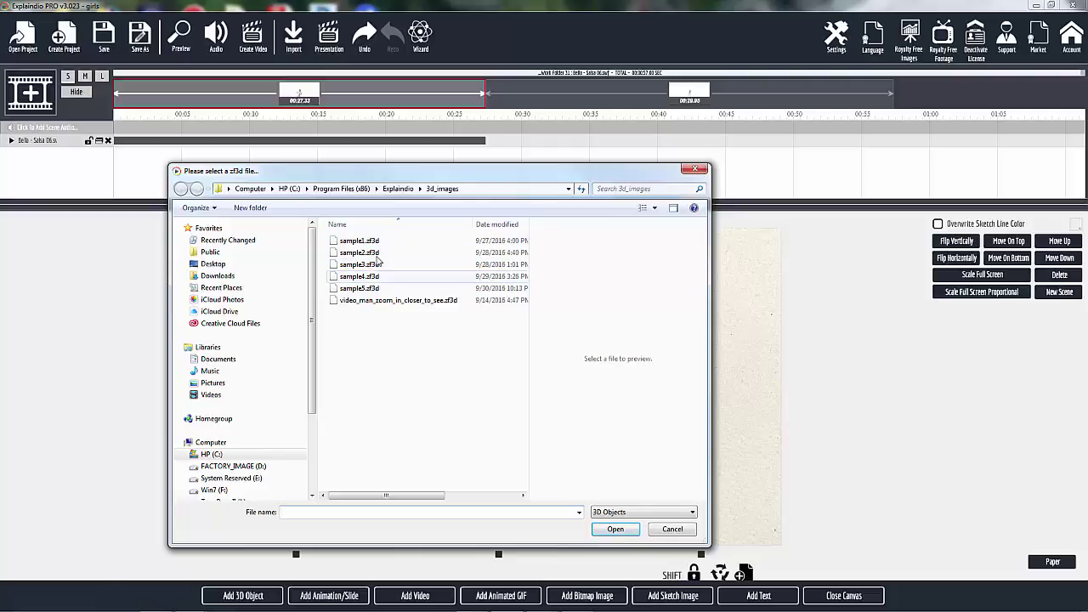
click(672, 529)
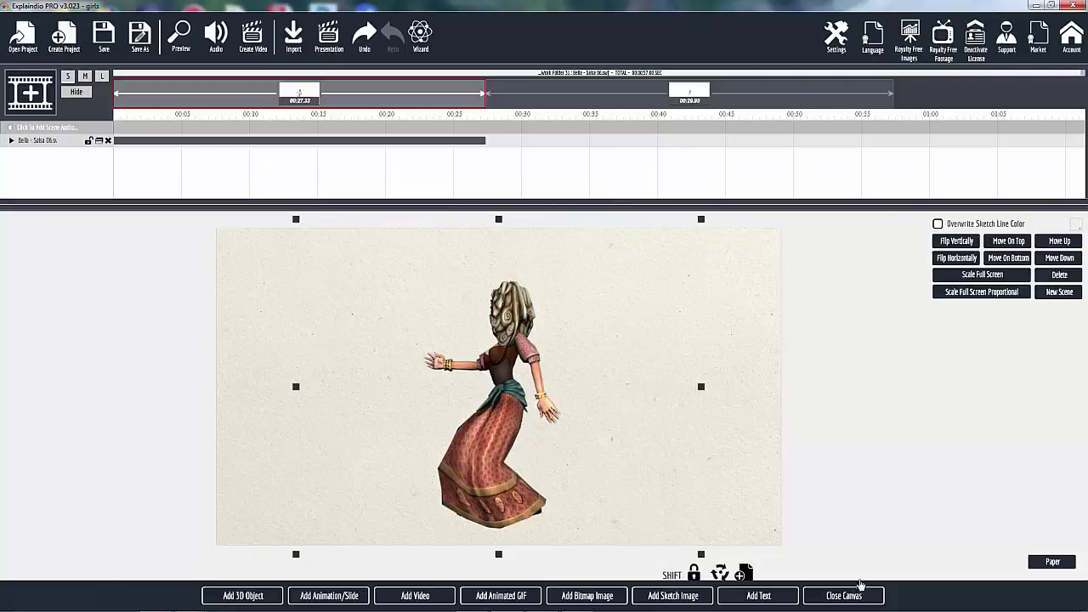
click(854, 598)
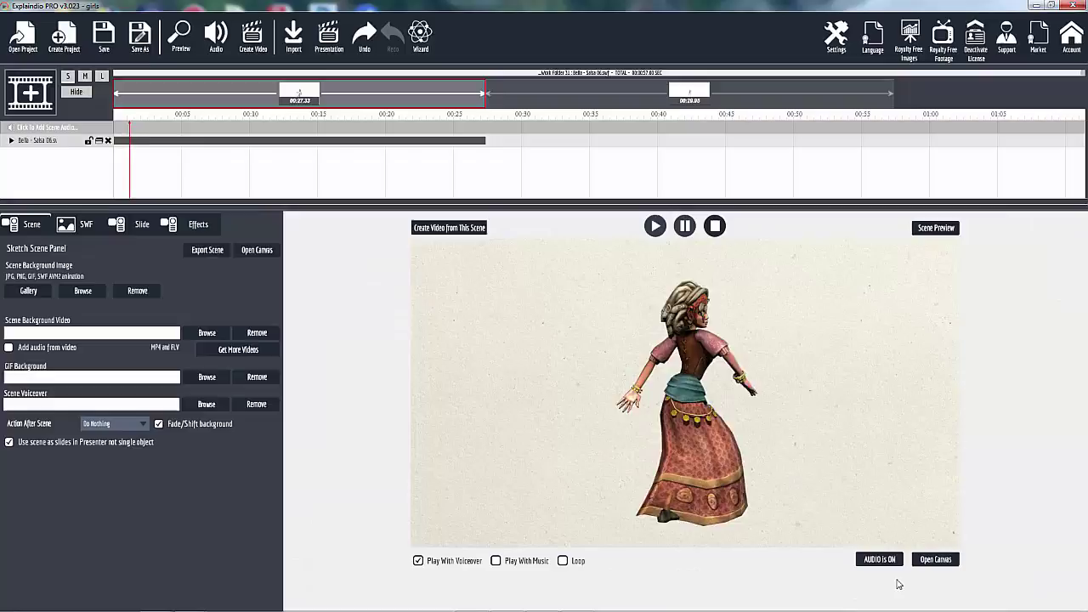
click(714, 225)
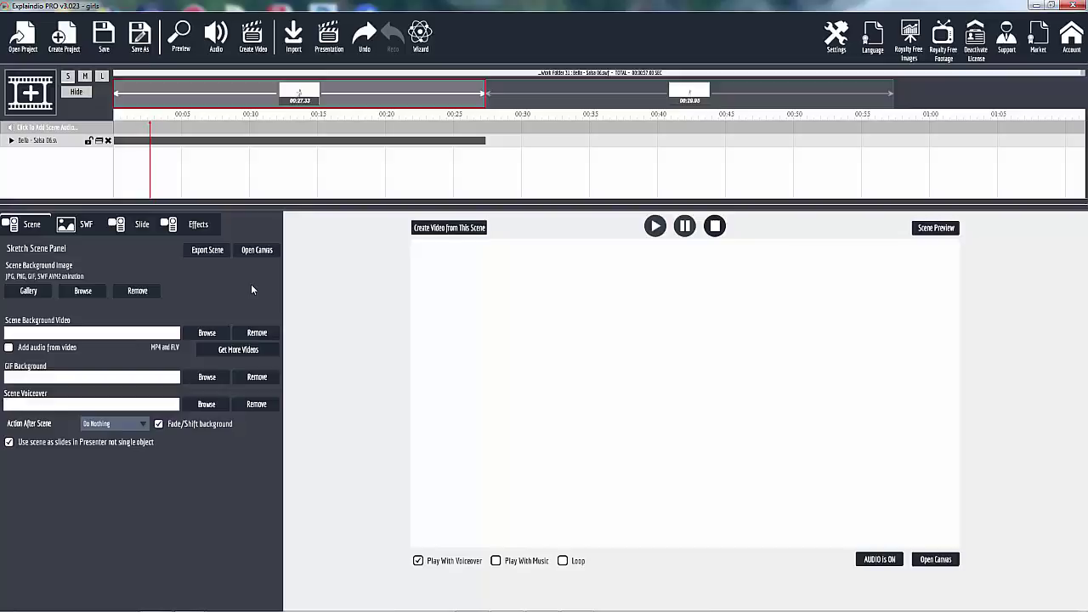
Step: Replay the Bella dance scene preview from the start
click(66, 141)
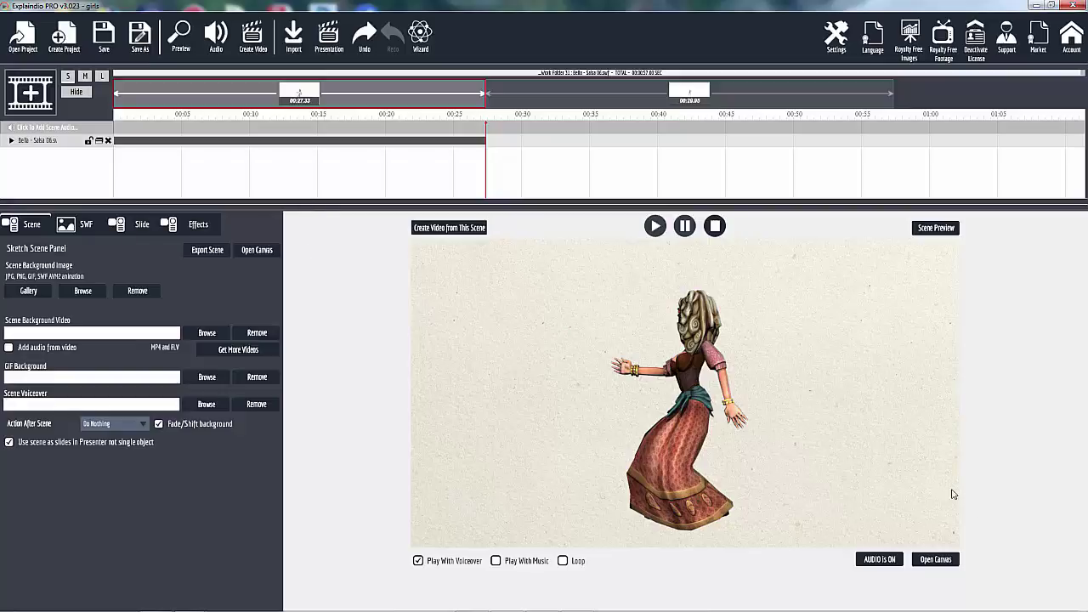
Step: On the Bella canvas, dismiss the animation import options and nudge the dancer slightly left
click(936, 559)
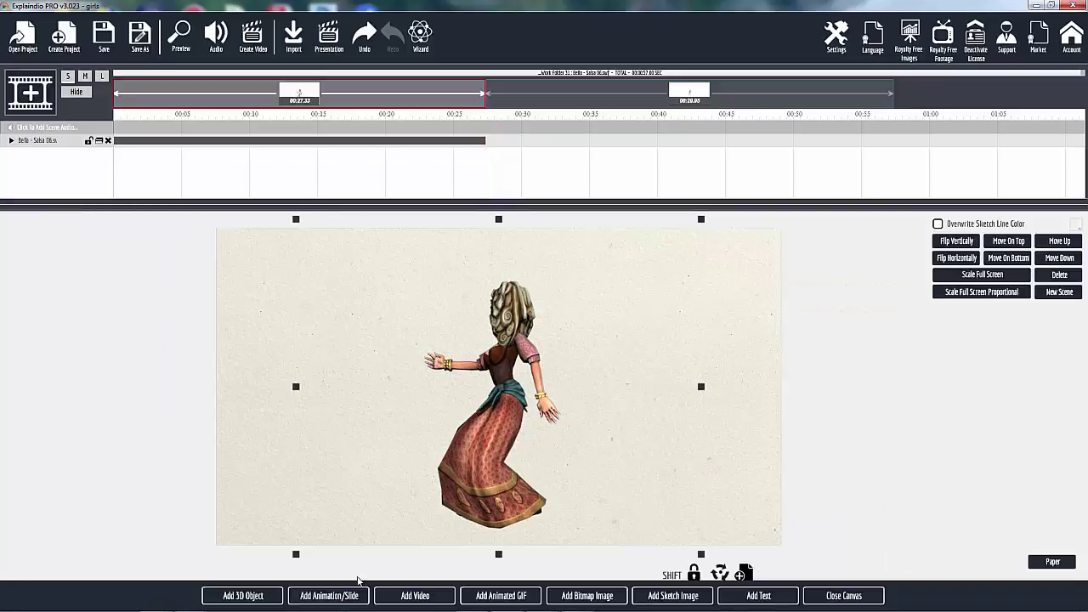
click(325, 595)
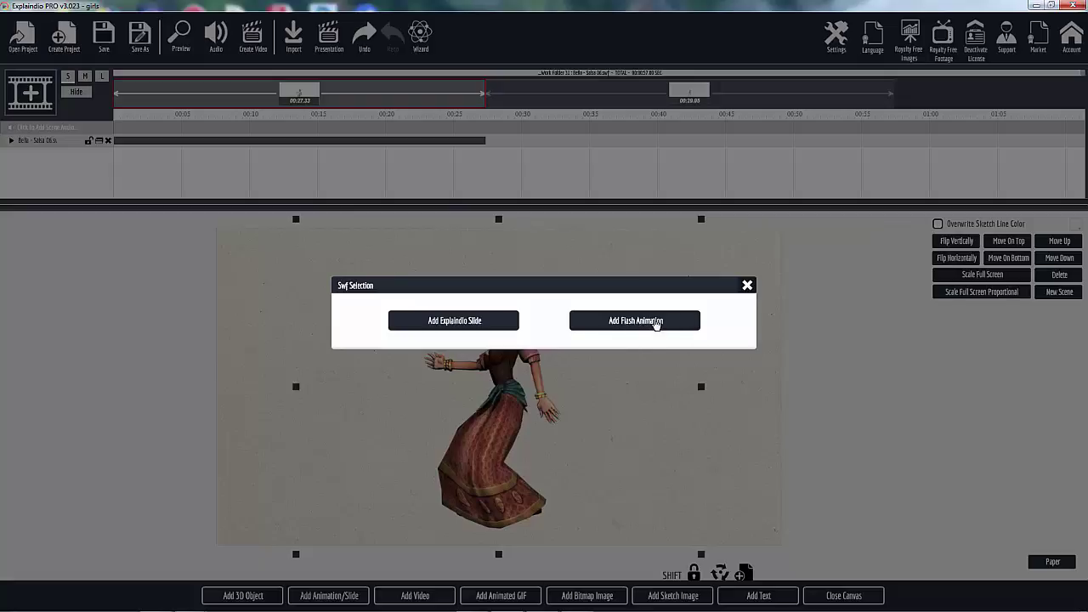
click(747, 285)
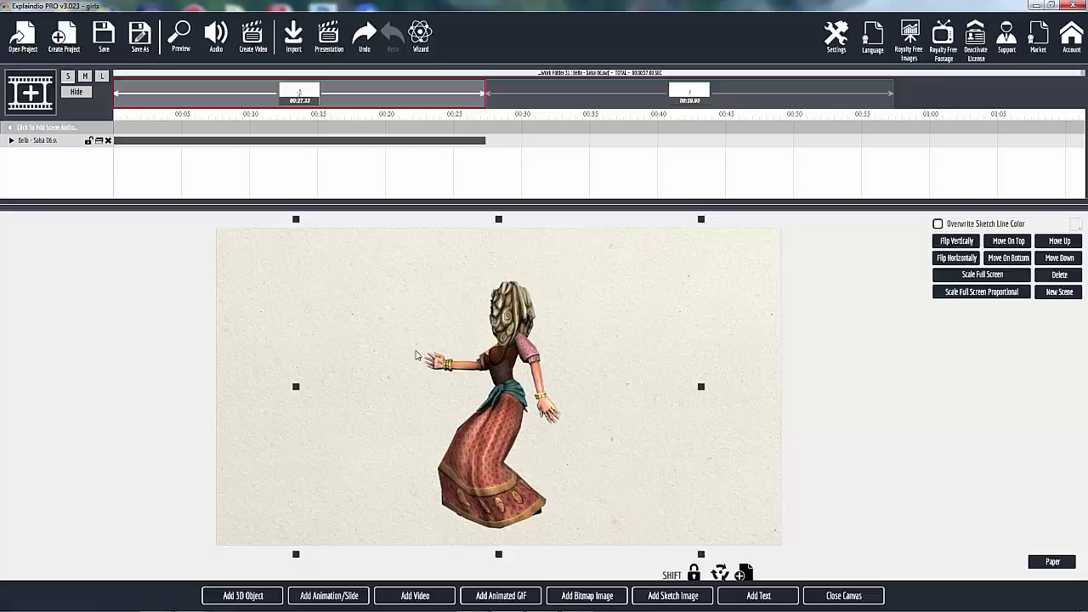
drag(501, 392, 472, 389)
click(844, 596)
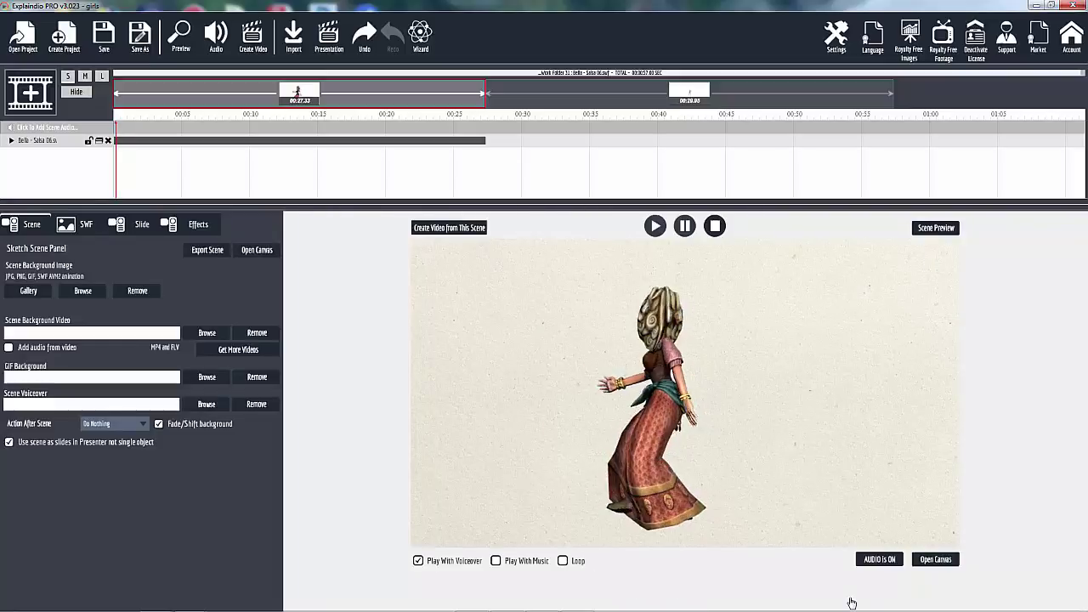
Step: Load the Karate Girl scene from the second scene block on the timeline
click(558, 102)
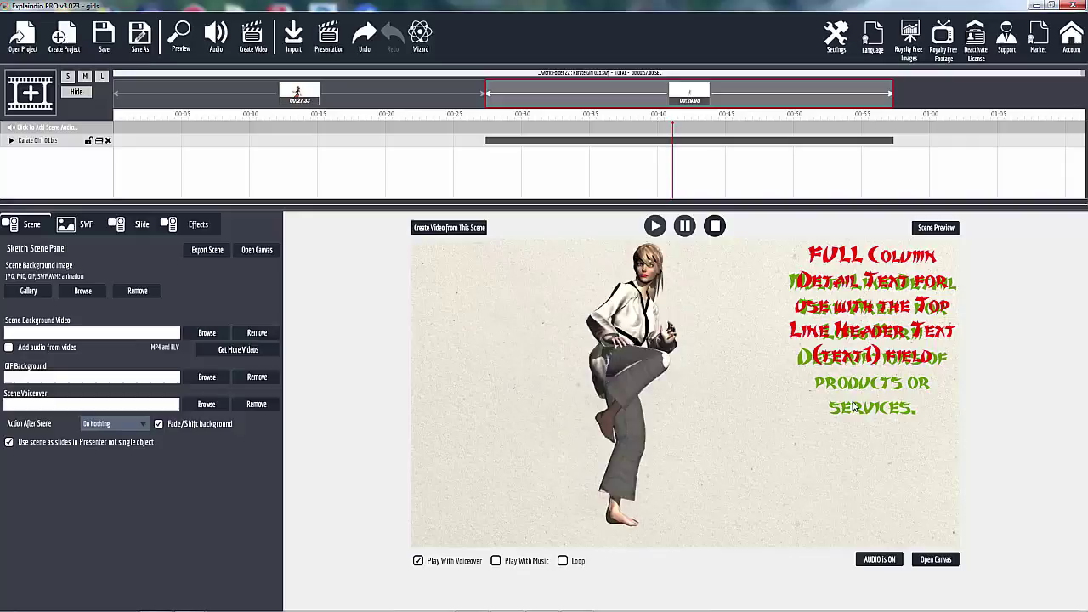
Step: Open the Karate Girl slide's text settings and review Text Areas 2 through 6
click(140, 223)
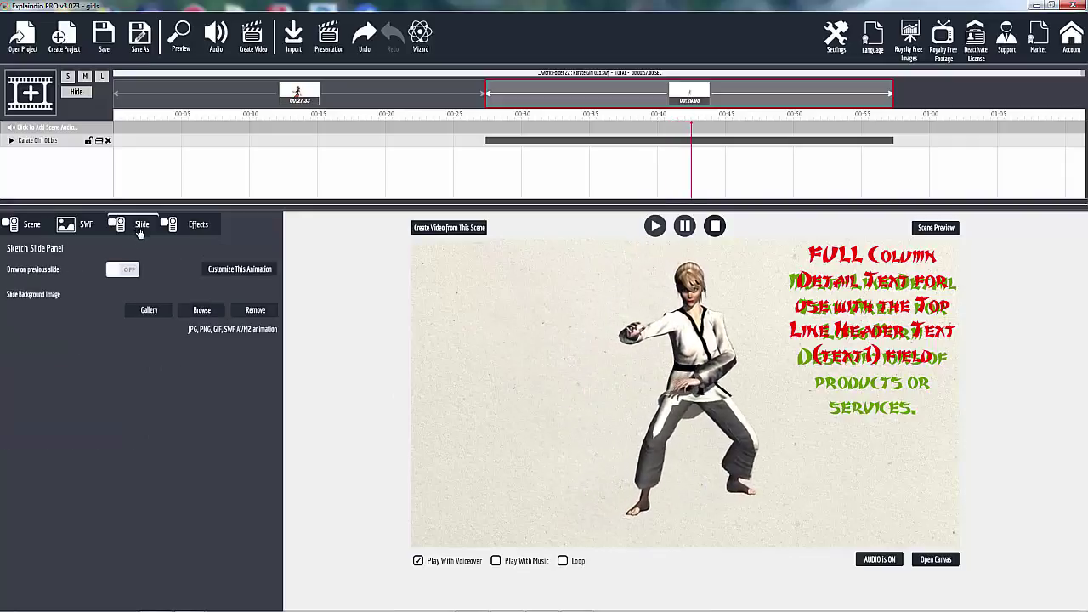
click(252, 270)
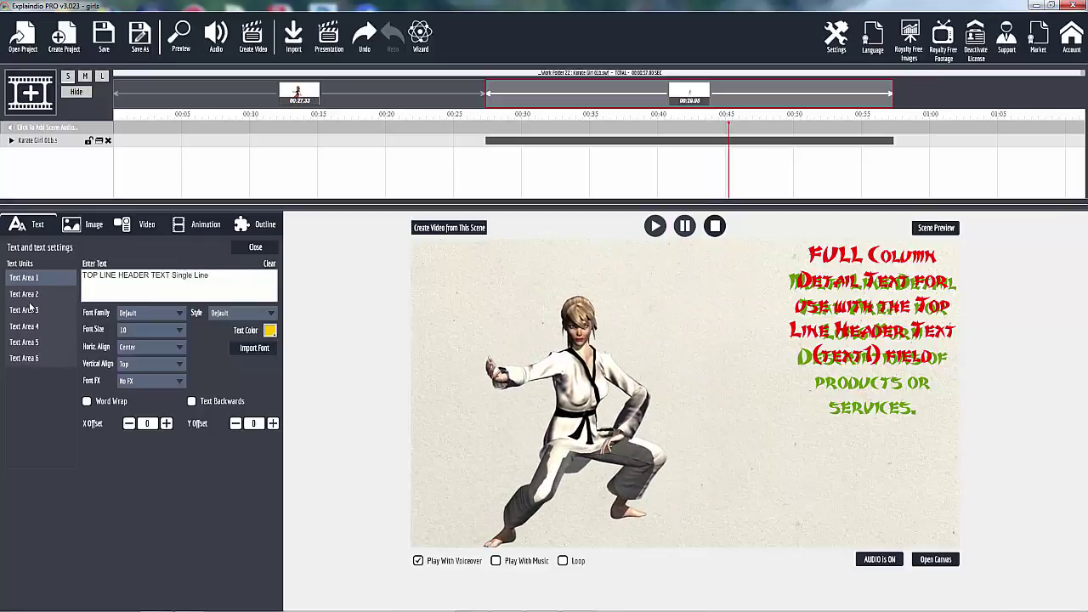
click(34, 294)
click(27, 310)
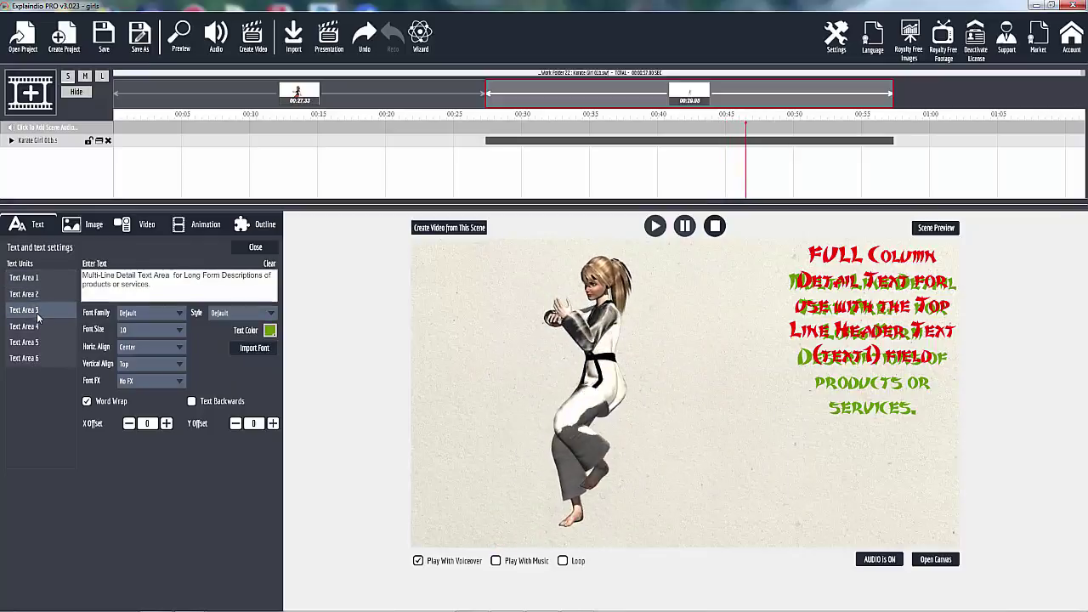
click(29, 328)
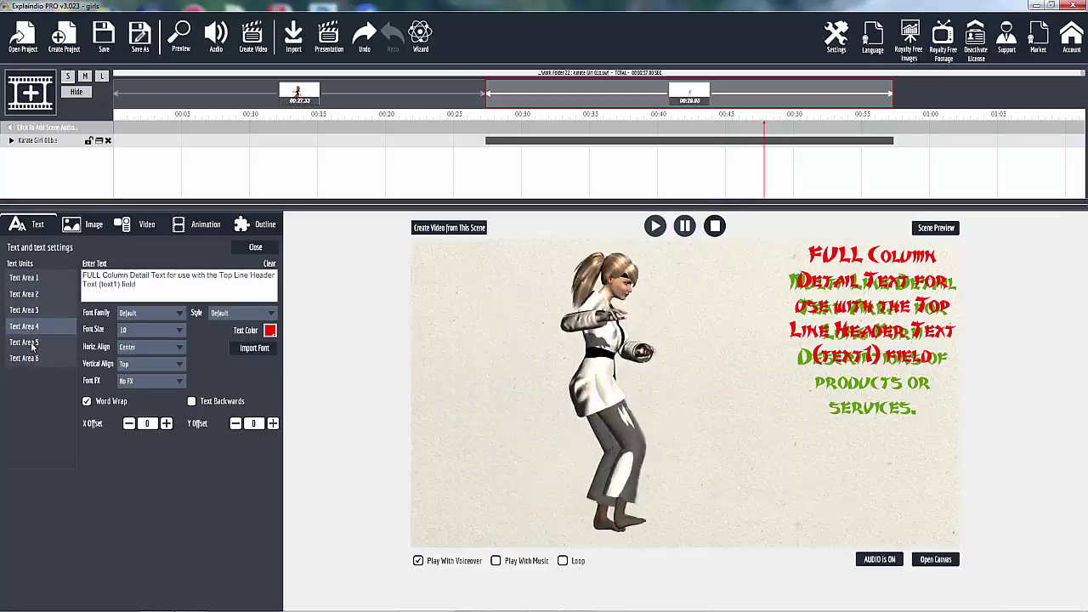
click(31, 342)
click(26, 358)
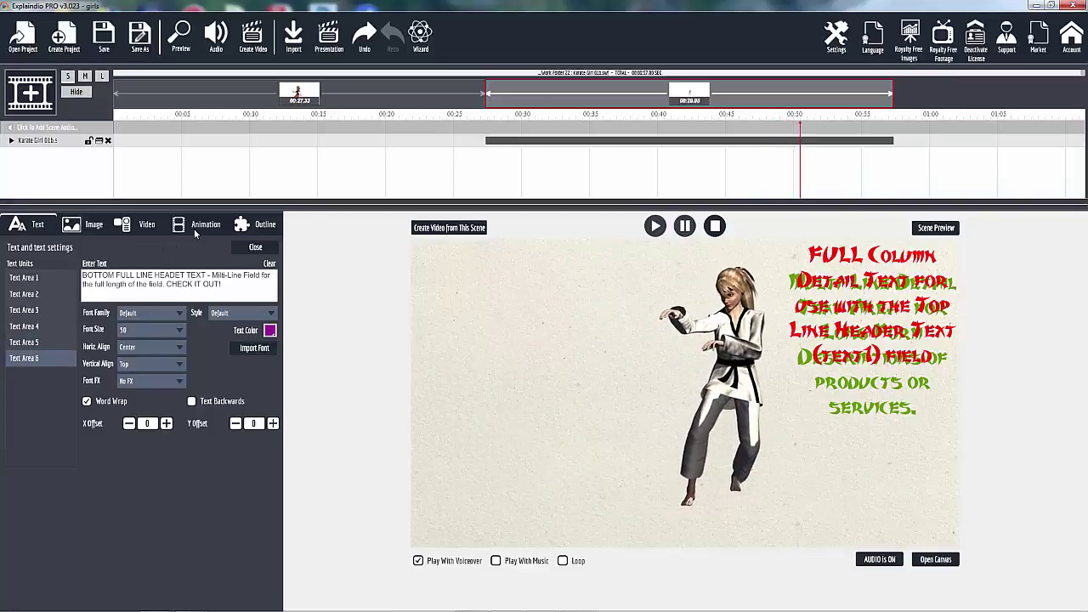
click(51, 141)
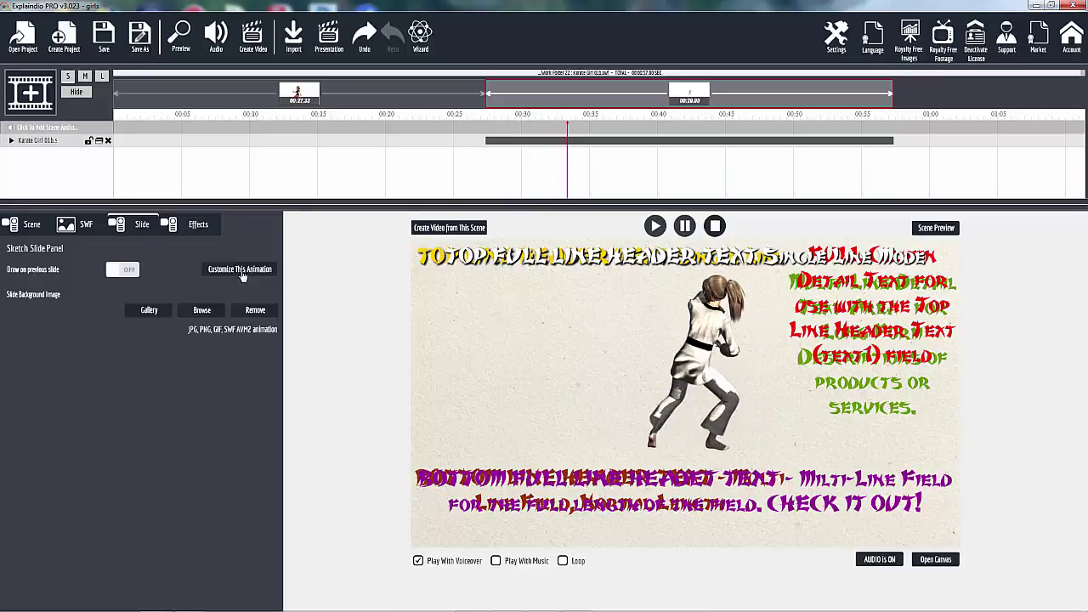
Step: Pause the karate scene and open the Customize This Animation text settings
click(683, 228)
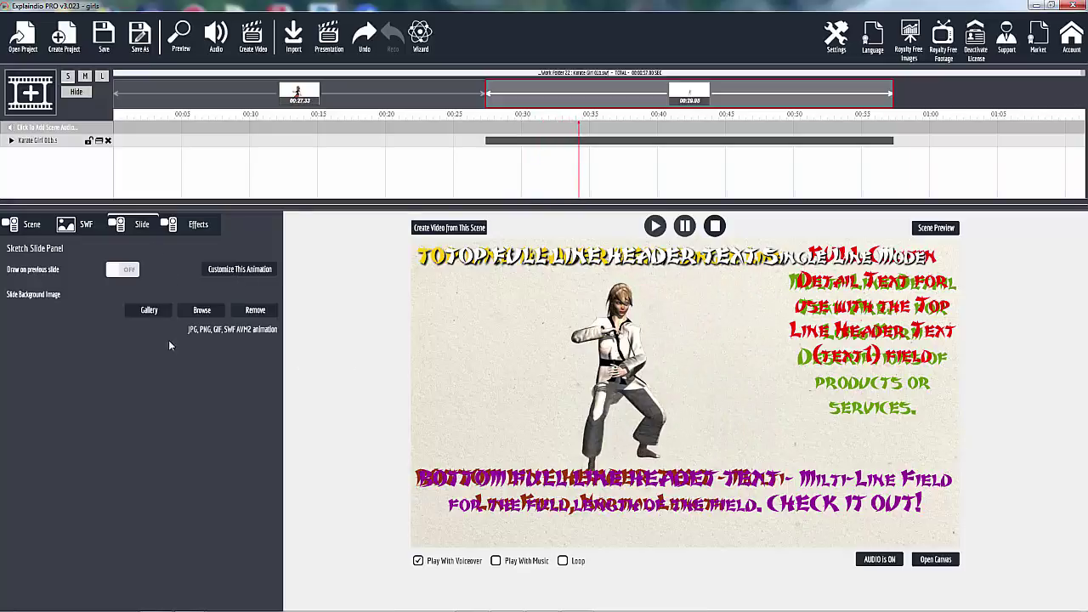
click(242, 269)
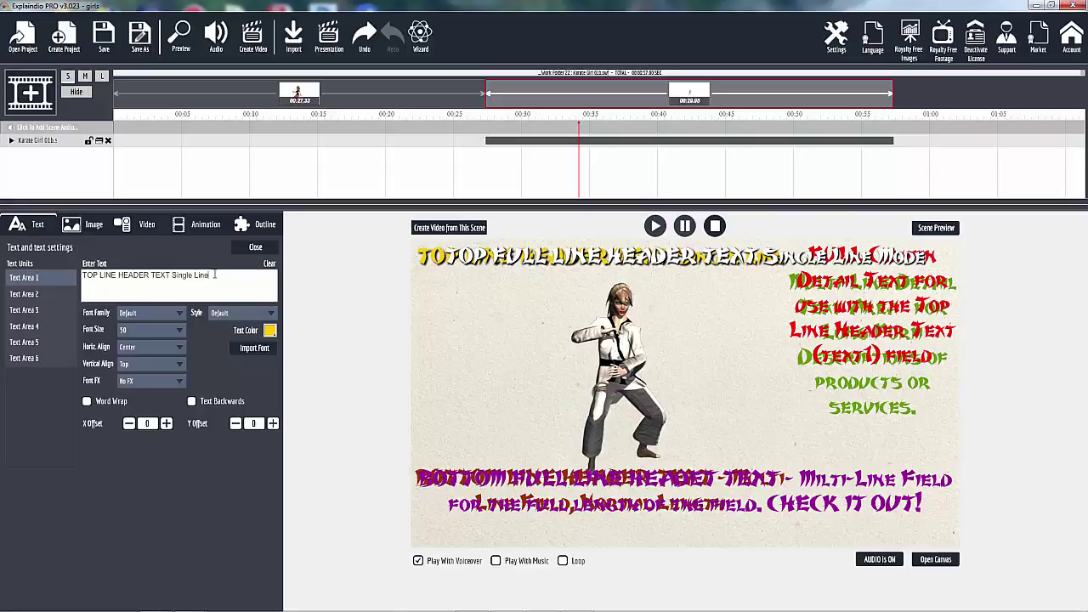
Step: Delete the 'TOP LINE HEADER TEXT Single Line' text from Text Area 1
mouse_move(350, 602)
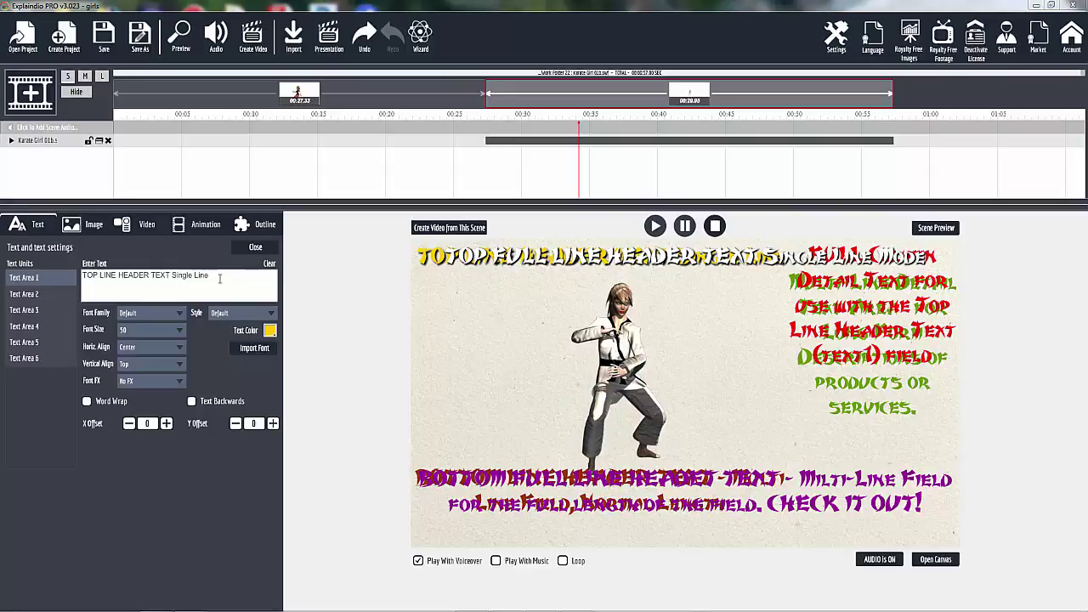
drag(219, 278, 82, 277)
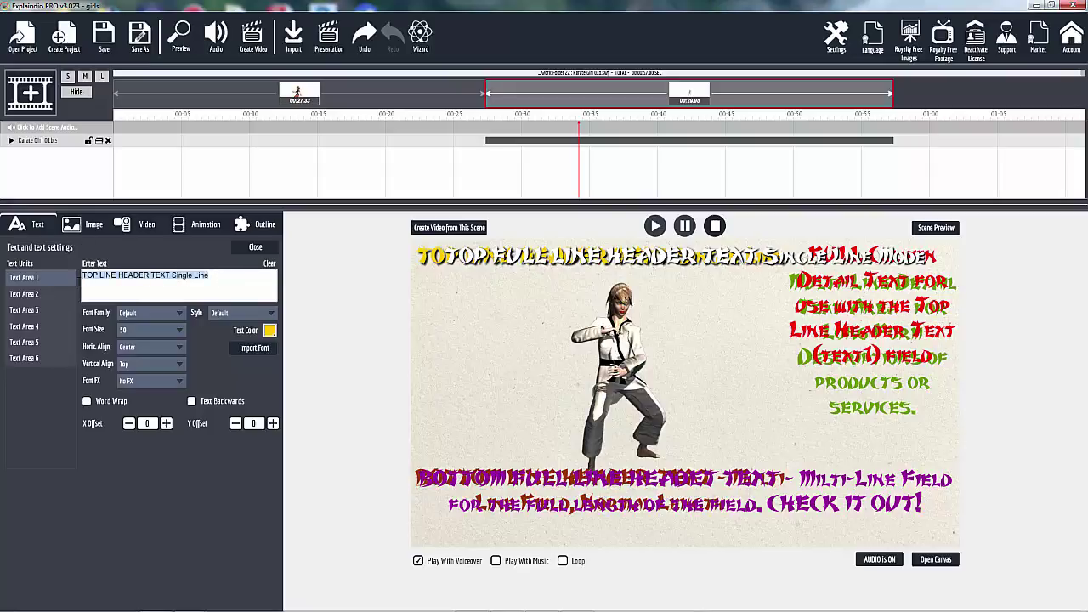
key(BackSpace)
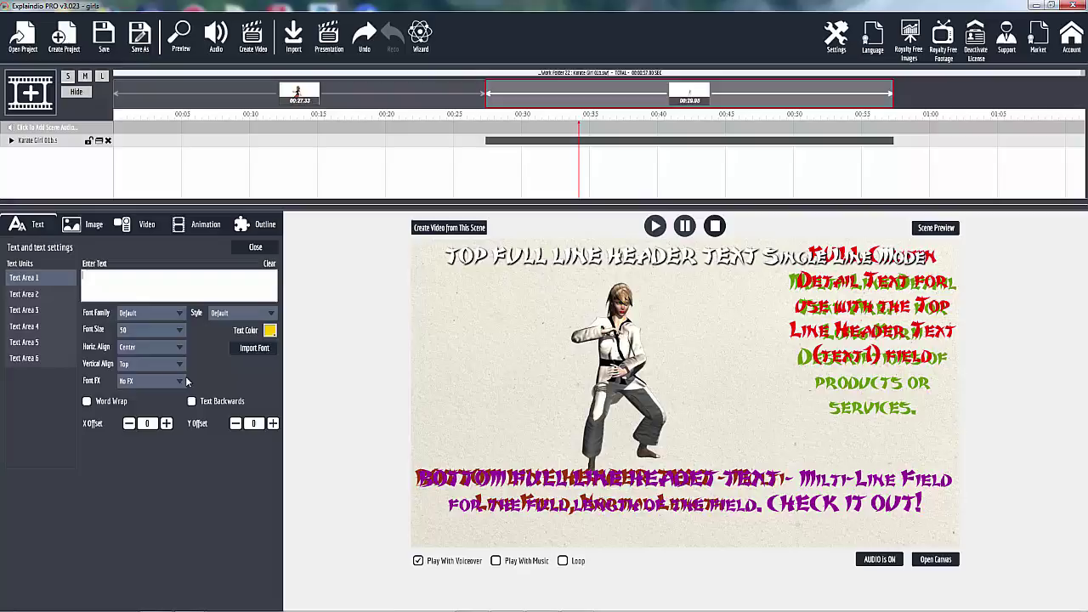
Step: Set Text Area 2's X offset to -6 and Y offset to 2
click(38, 294)
click(130, 424)
click(129, 424)
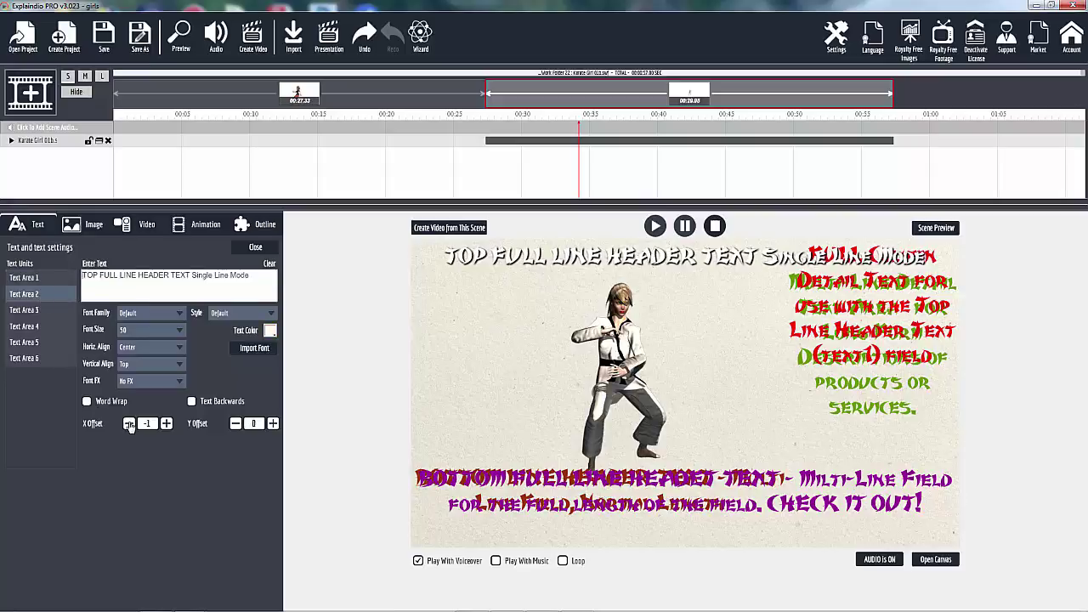
click(130, 424)
click(129, 424)
click(129, 424)
click(129, 424)
click(236, 424)
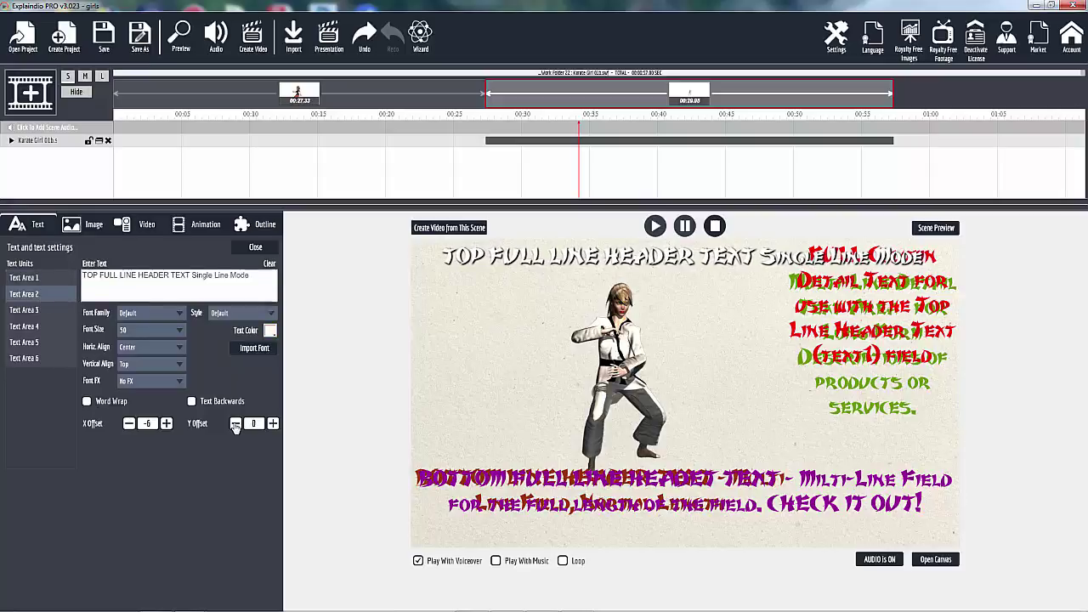
click(272, 424)
click(273, 424)
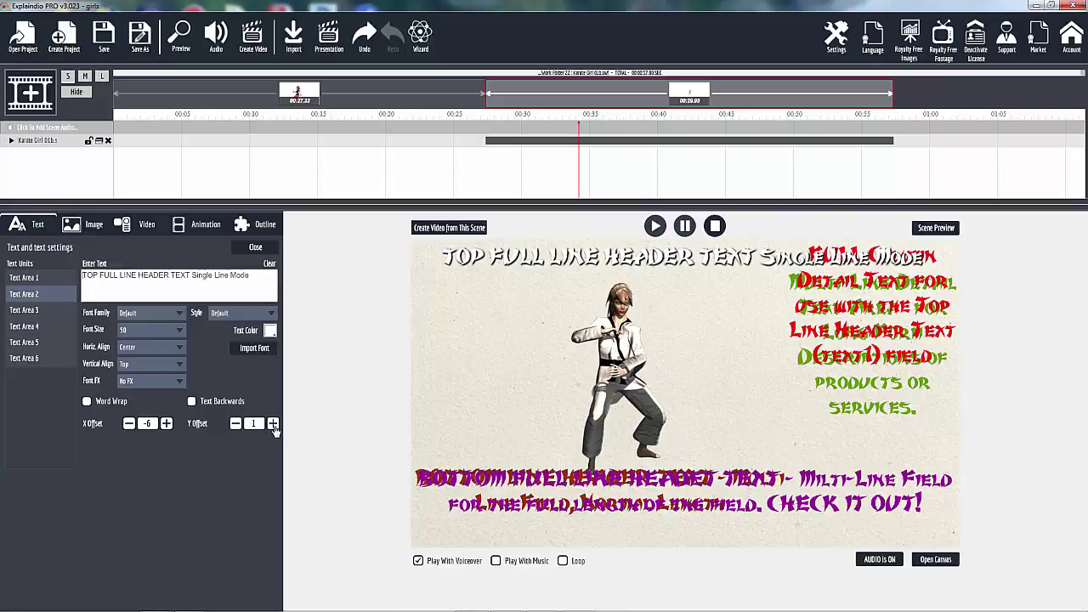
click(273, 424)
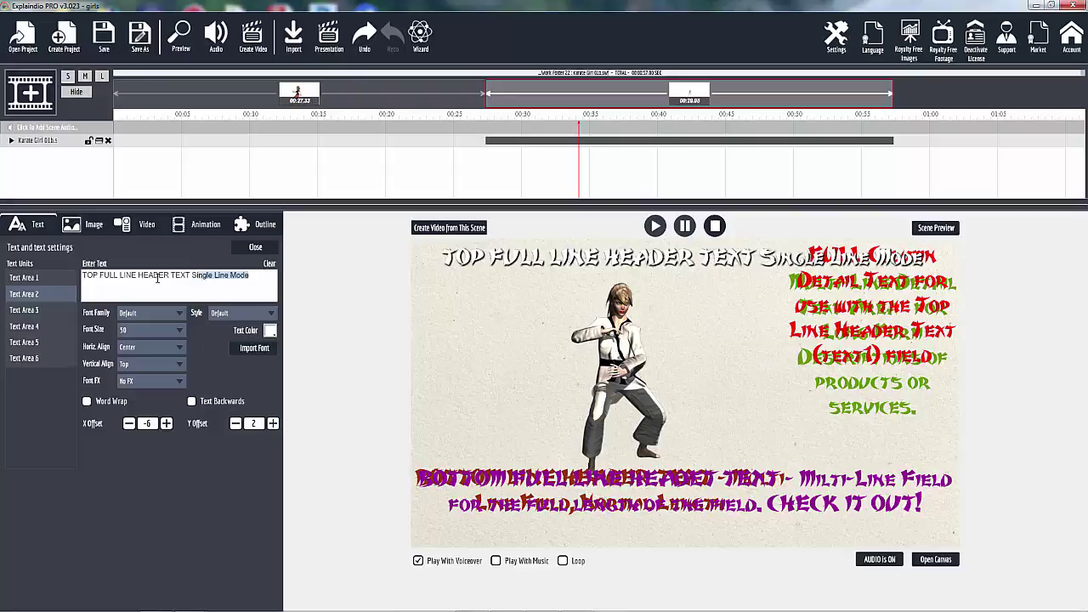
Step: Delete Text Area 2's header text and Text Area 3's green detail text
drag(263, 275, 87, 281)
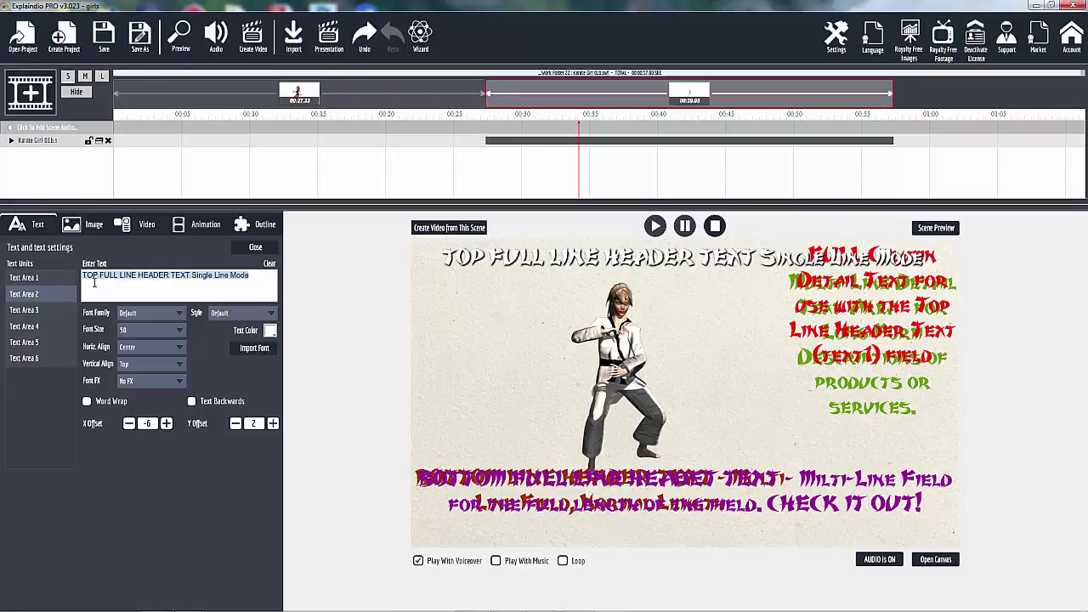
key(BackSpace)
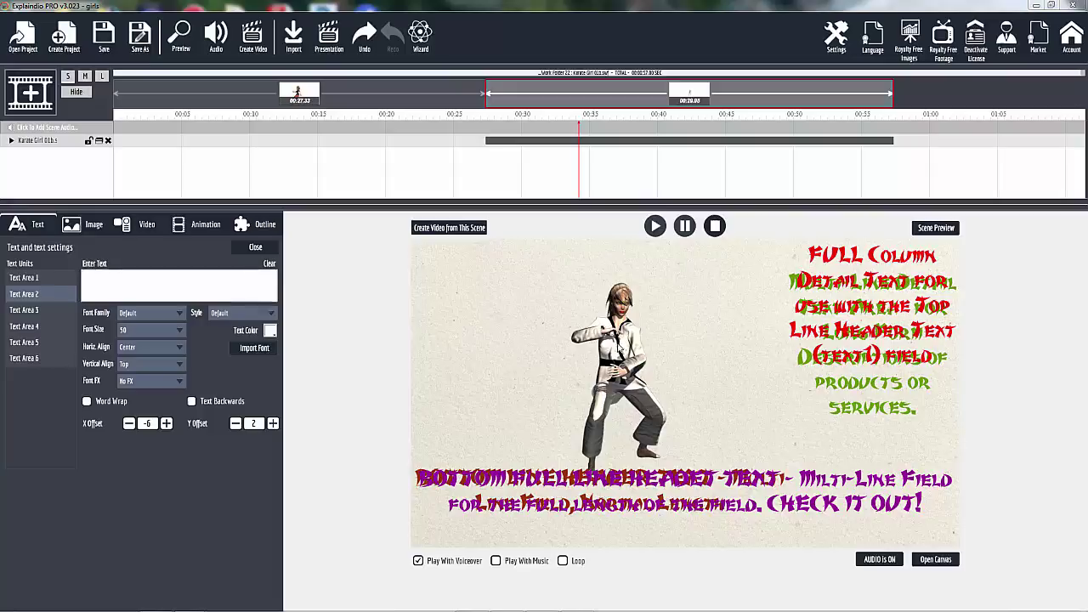
click(36, 315)
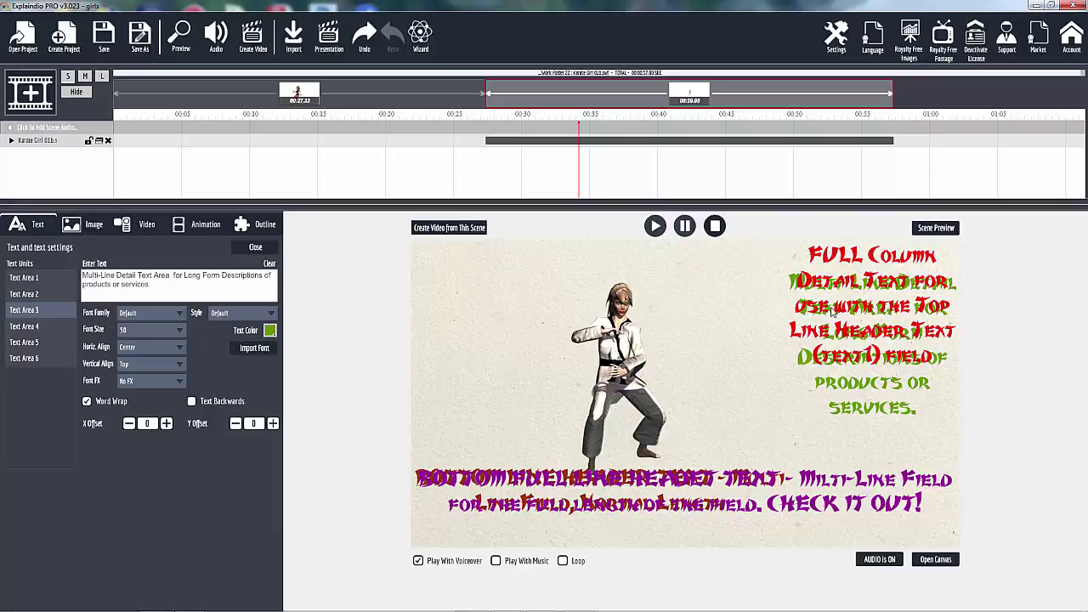
click(155, 286)
key(BackSpace)
drag(156, 284, 71, 274)
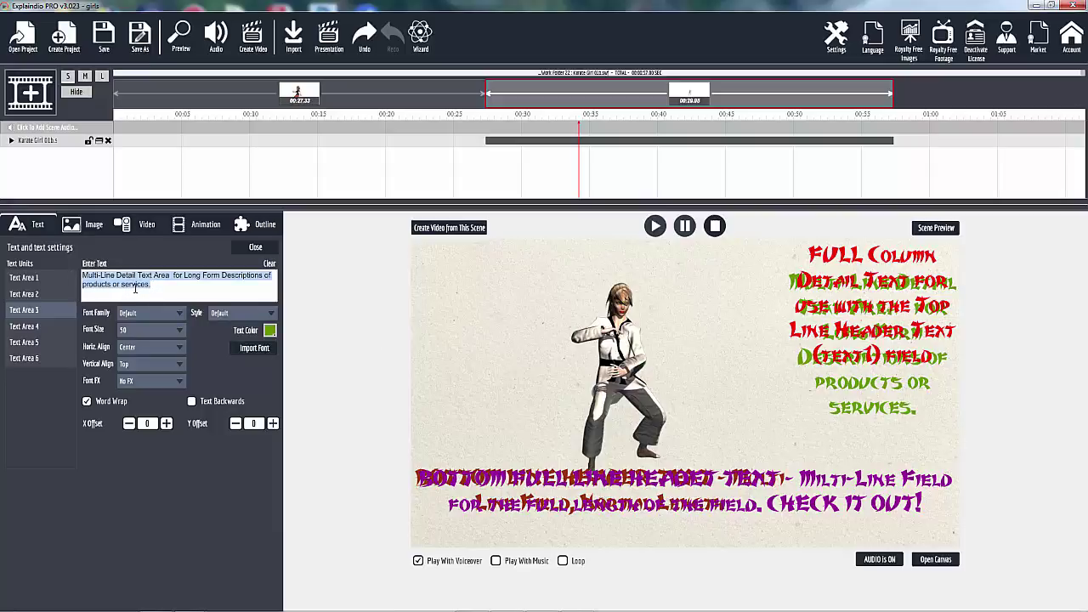
key(BackSpace)
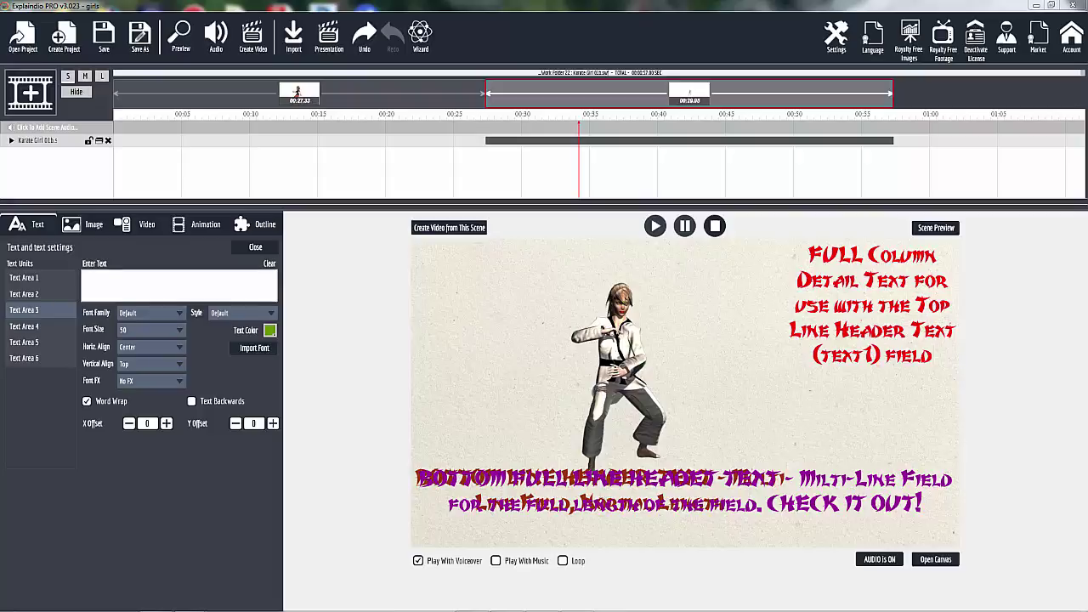
Step: Delete Text Area 4's red column text and Text Area 5's bottom header text, keeping Text Area 6's purple caption
click(32, 327)
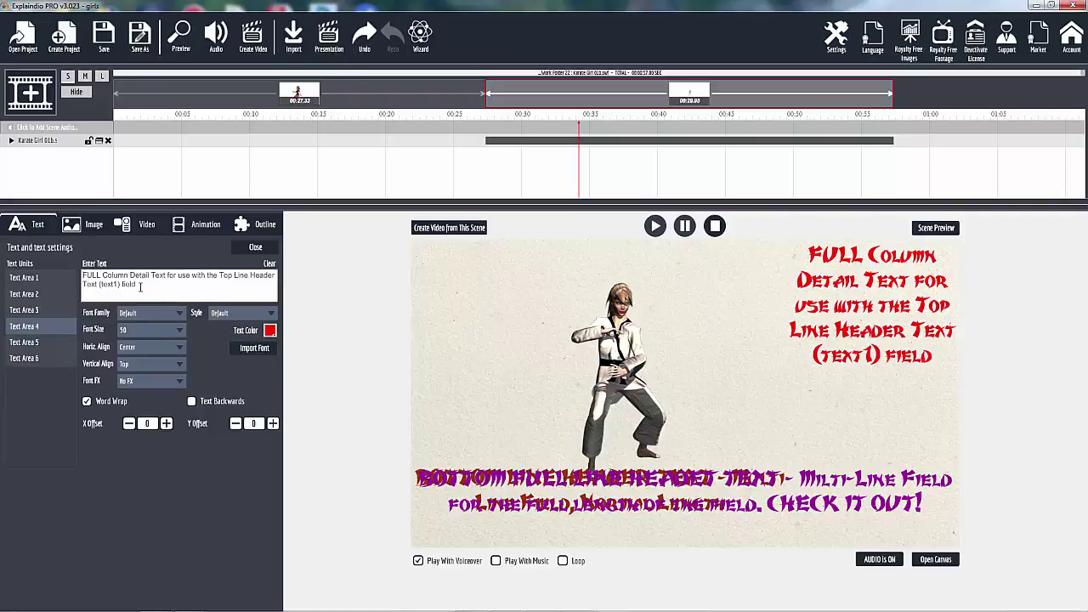
drag(136, 286, 82, 274)
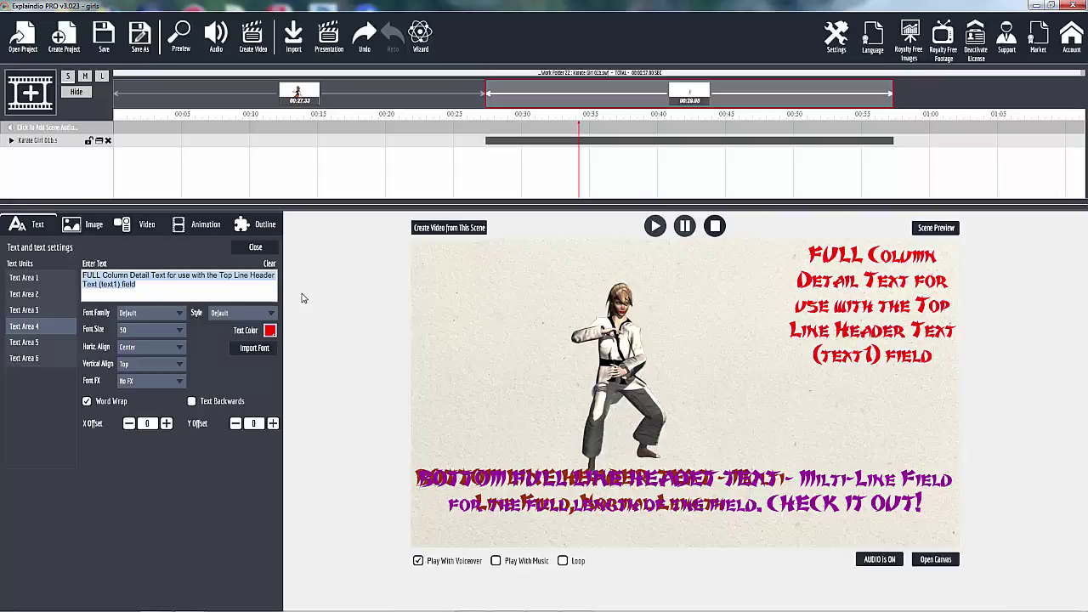
key(BackSpace)
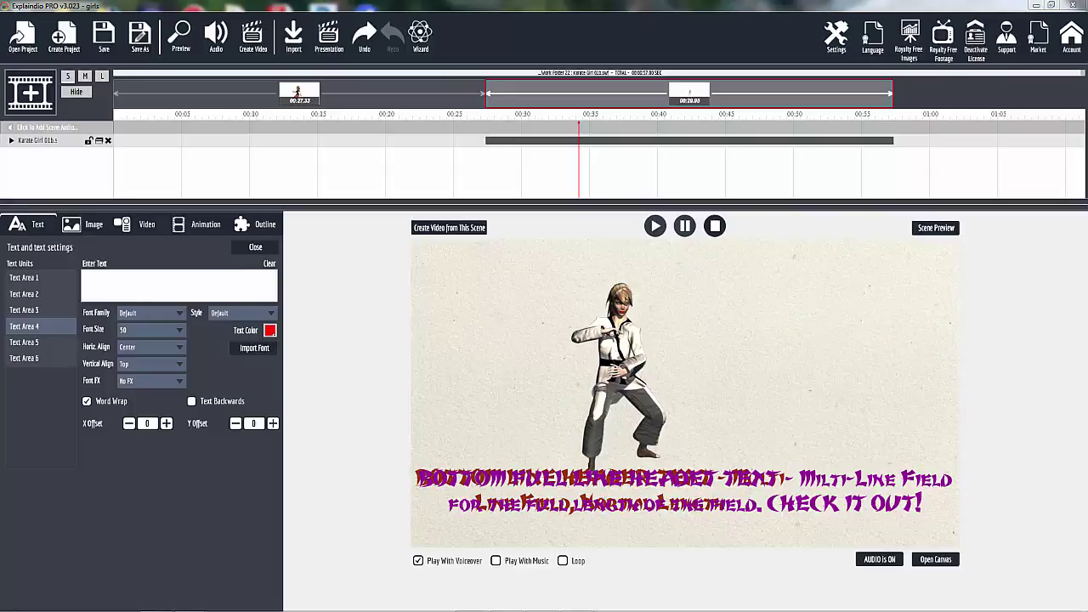
click(22, 343)
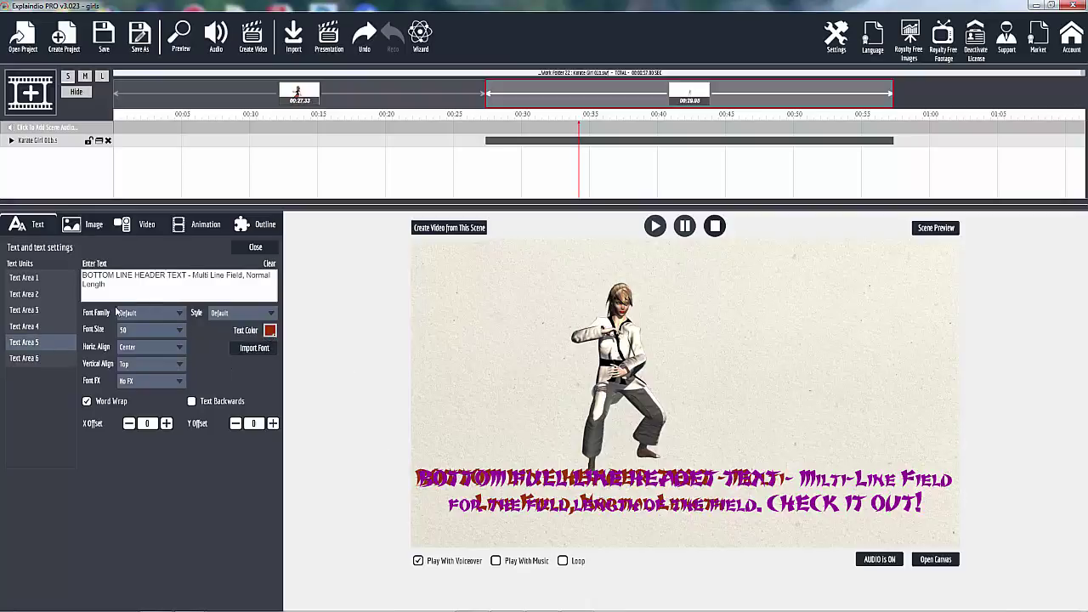
drag(105, 284, 78, 270)
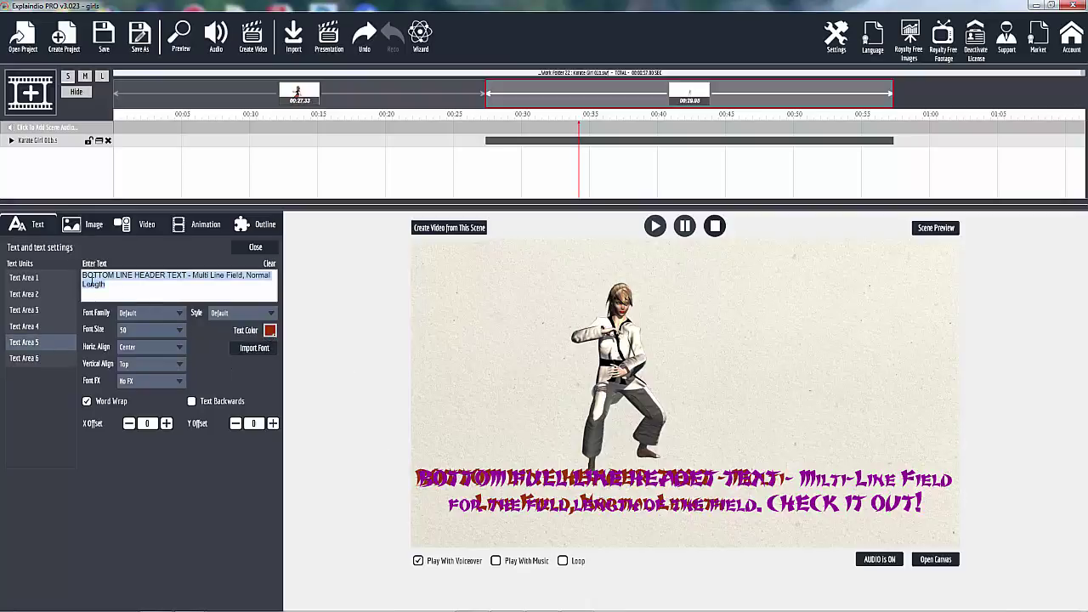
key(Delete)
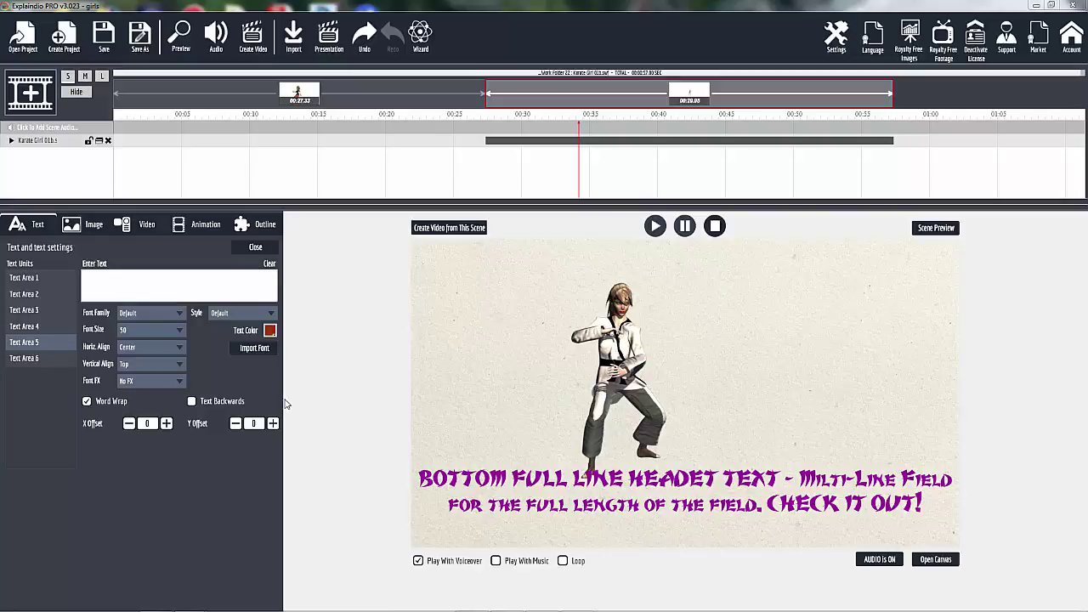
click(42, 361)
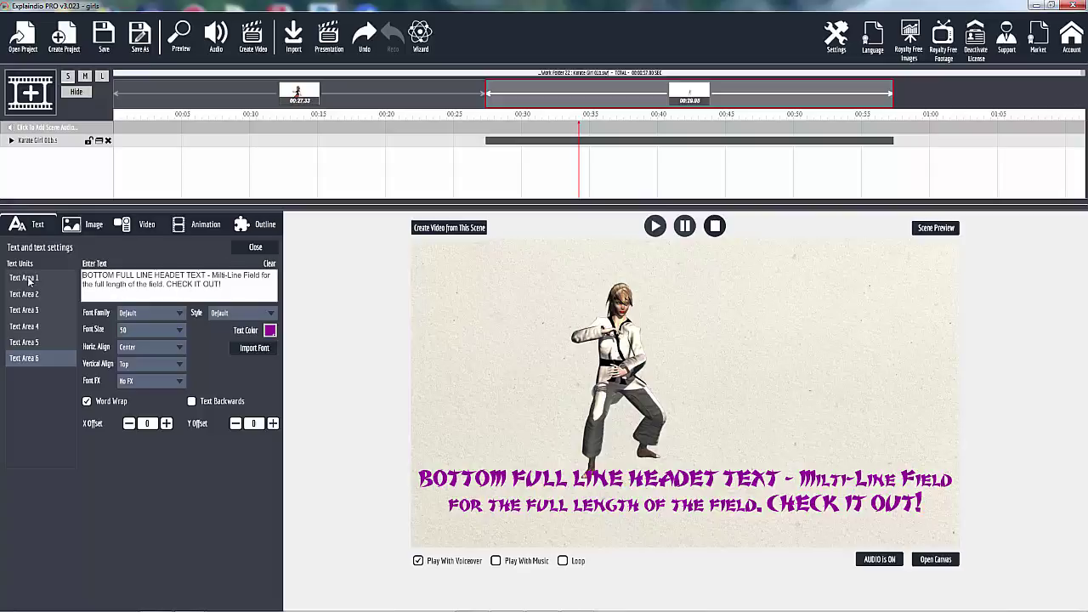
Step: Paste the header text back into Text Area 1 and the multi-line detail text into Text Area 3
click(30, 281)
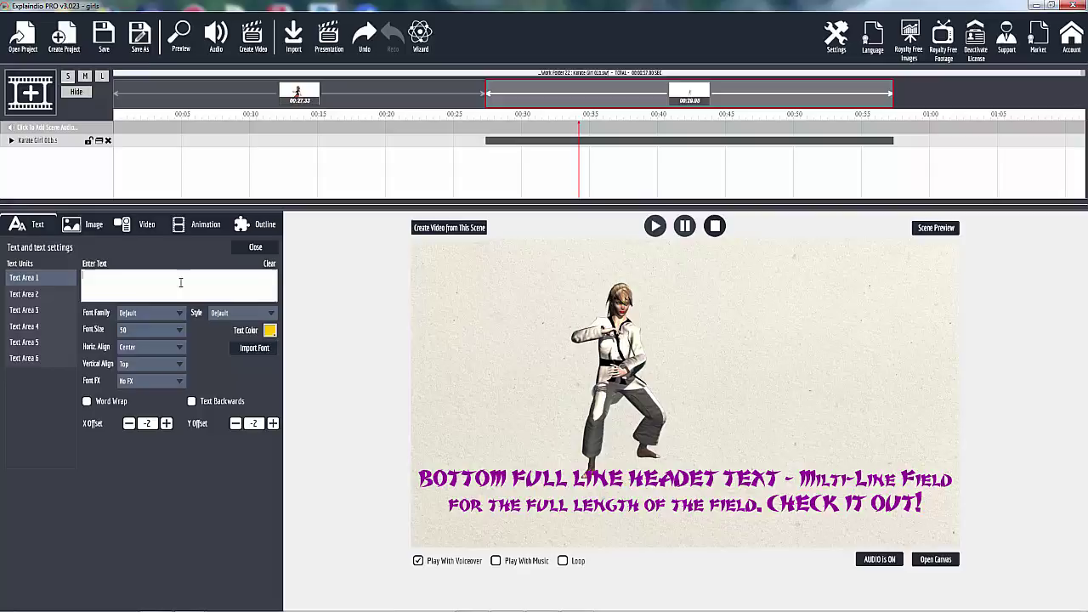
text(TOP LINE HEADER TEXT Single Line)
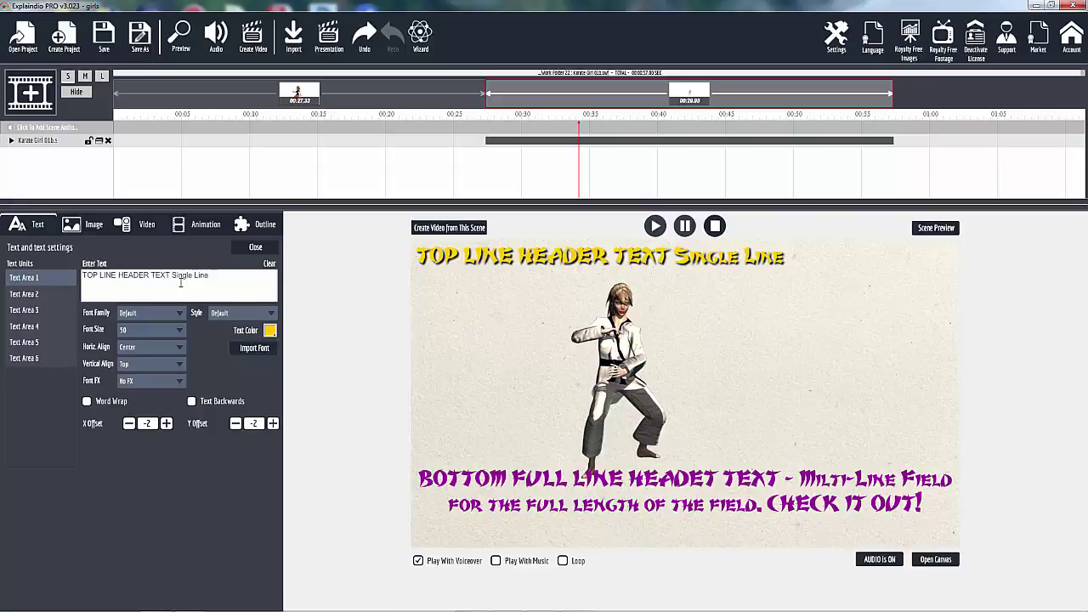
click(34, 294)
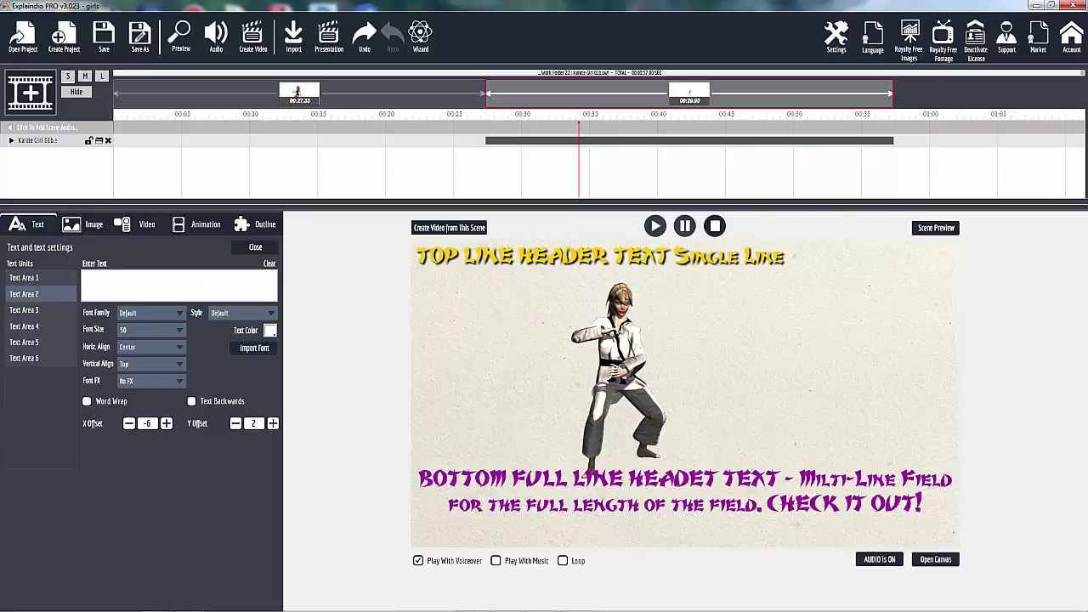
click(83, 273)
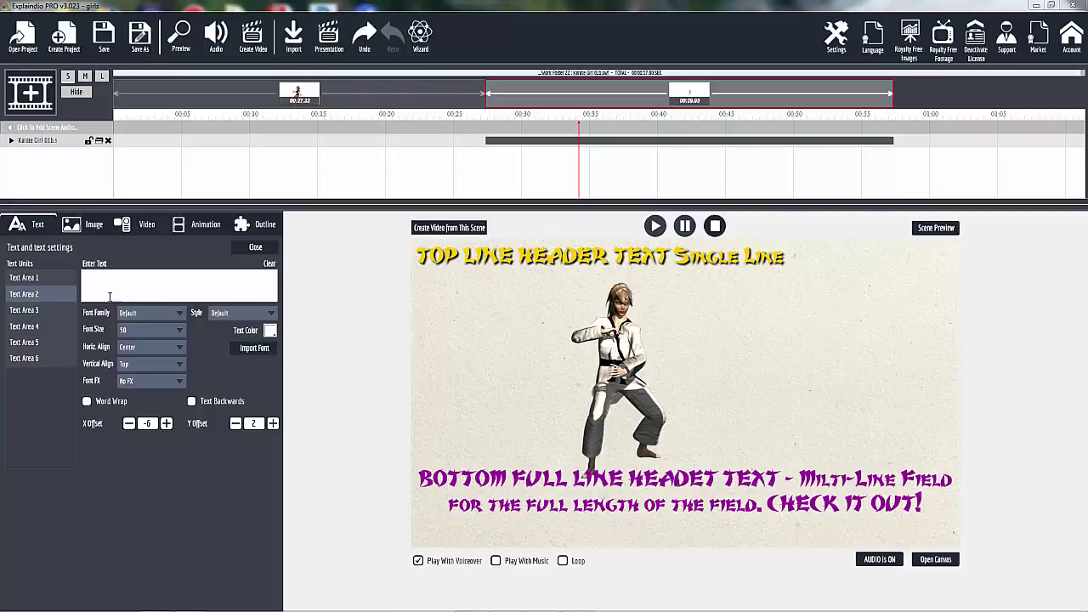
click(26, 310)
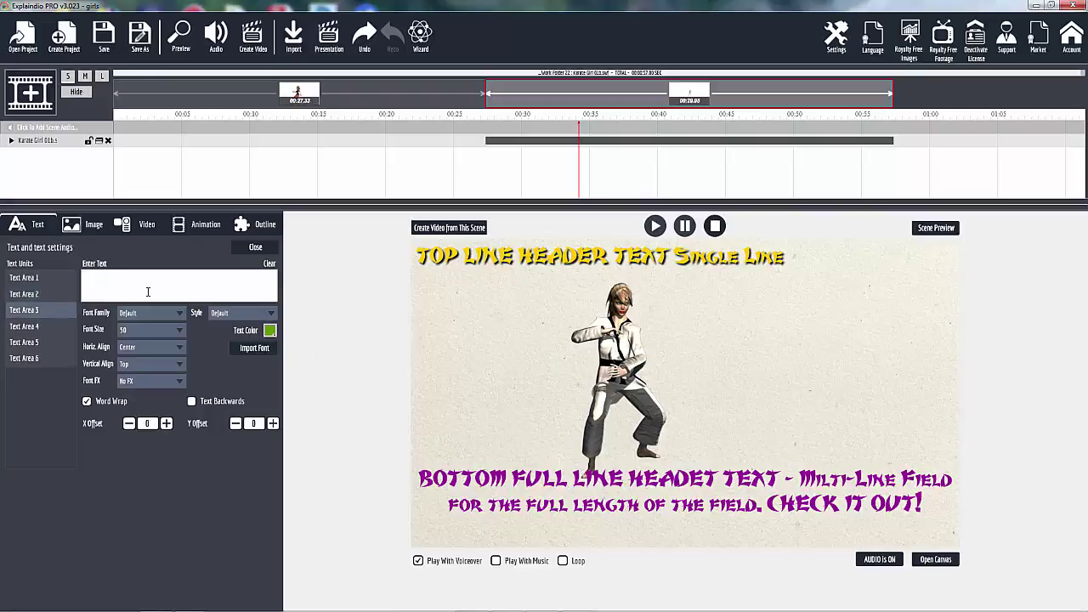
text(Multi-Line Detail Text Area  for Long Form Descriptions of products or services.)
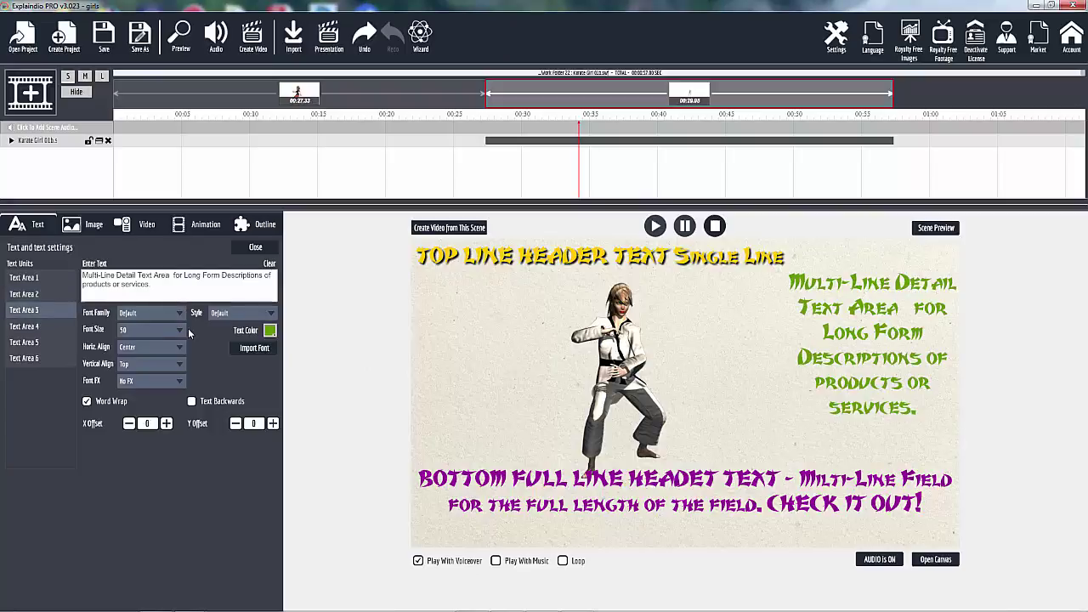
Step: Return from the text settings to the Sketch Slide Panel and let the karate-girl preview play
click(57, 145)
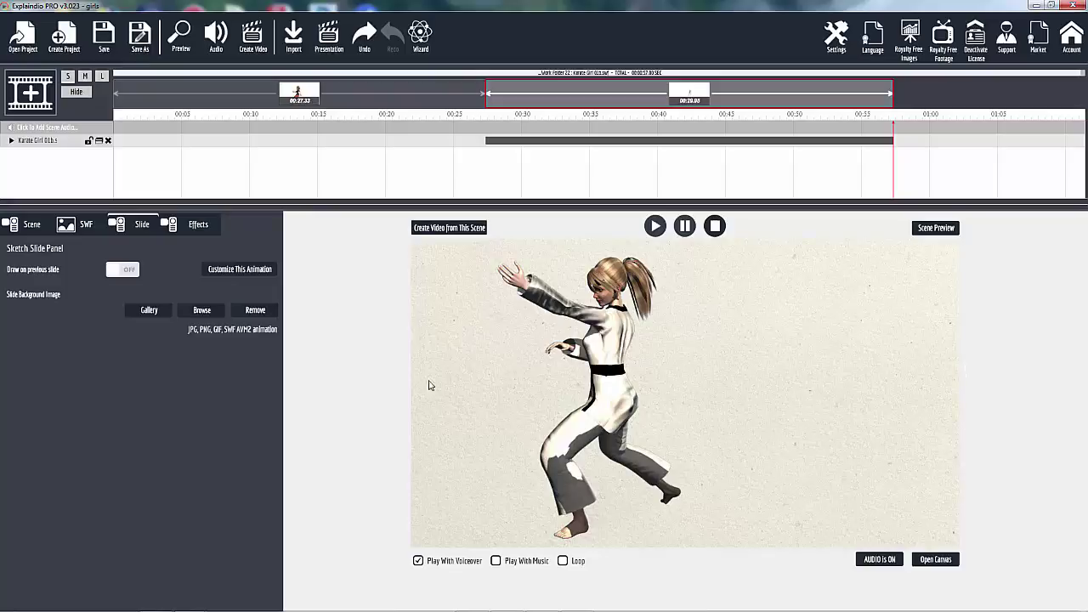
Step: Delete the yellow top header text from Text Area 1 of the karate scene
click(47, 141)
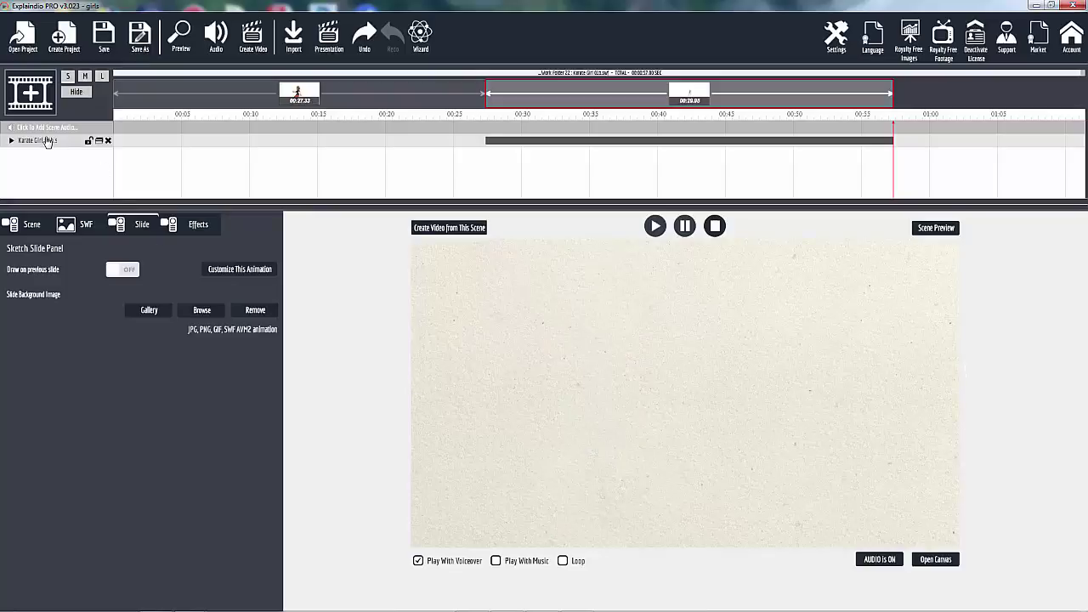
click(238, 270)
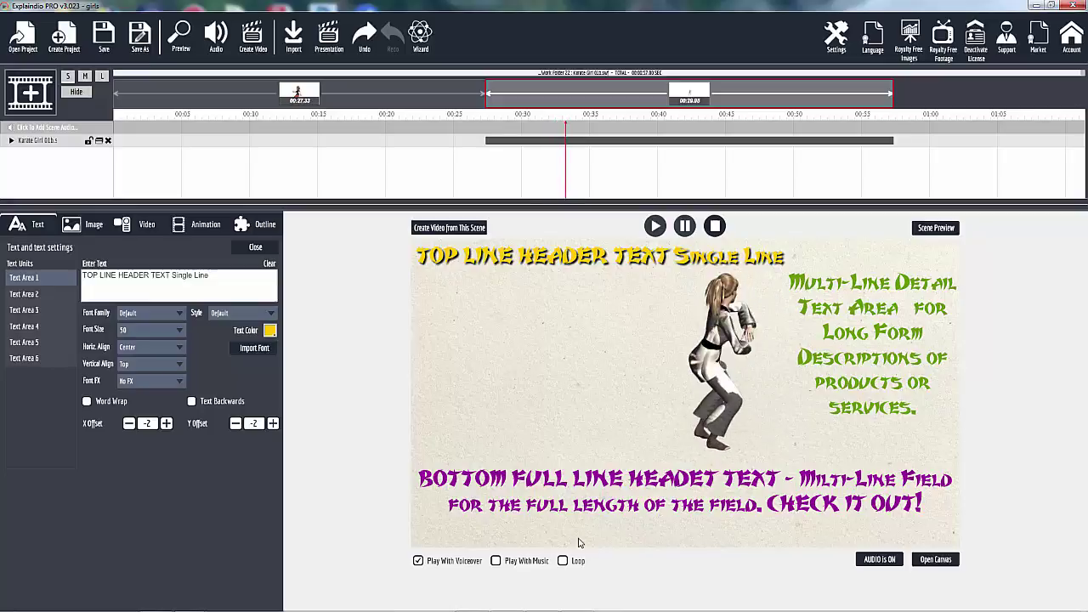
click(217, 275)
drag(217, 275, 83, 275)
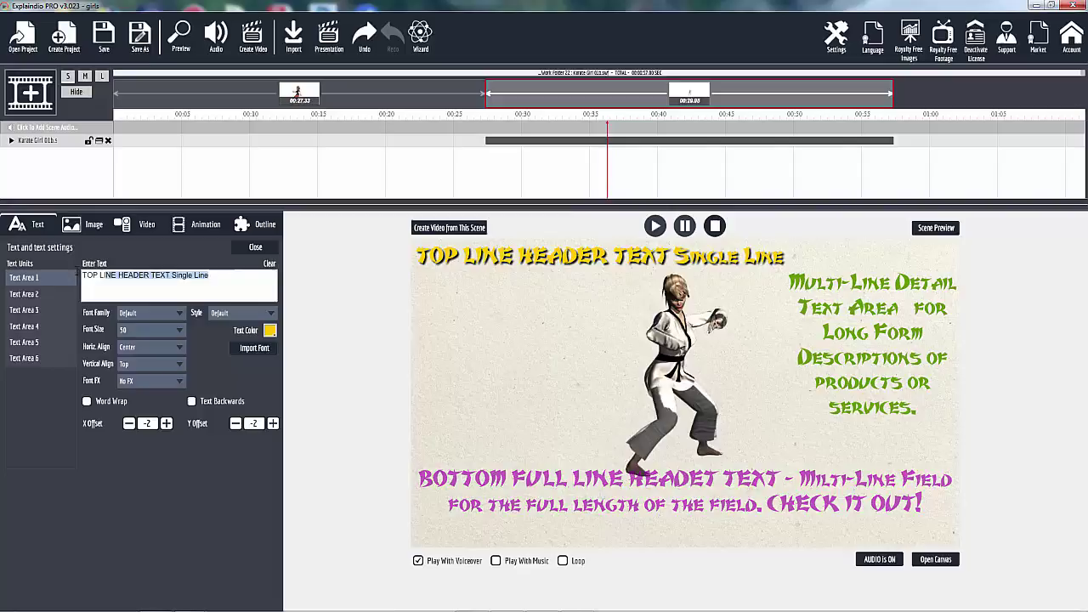
key(BackSpace)
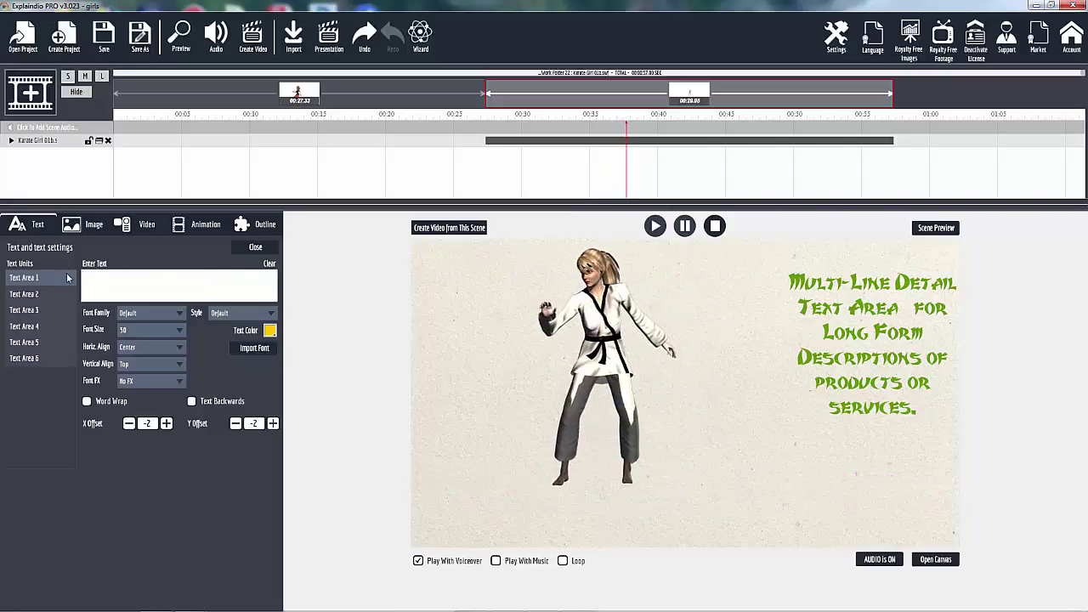
click(685, 226)
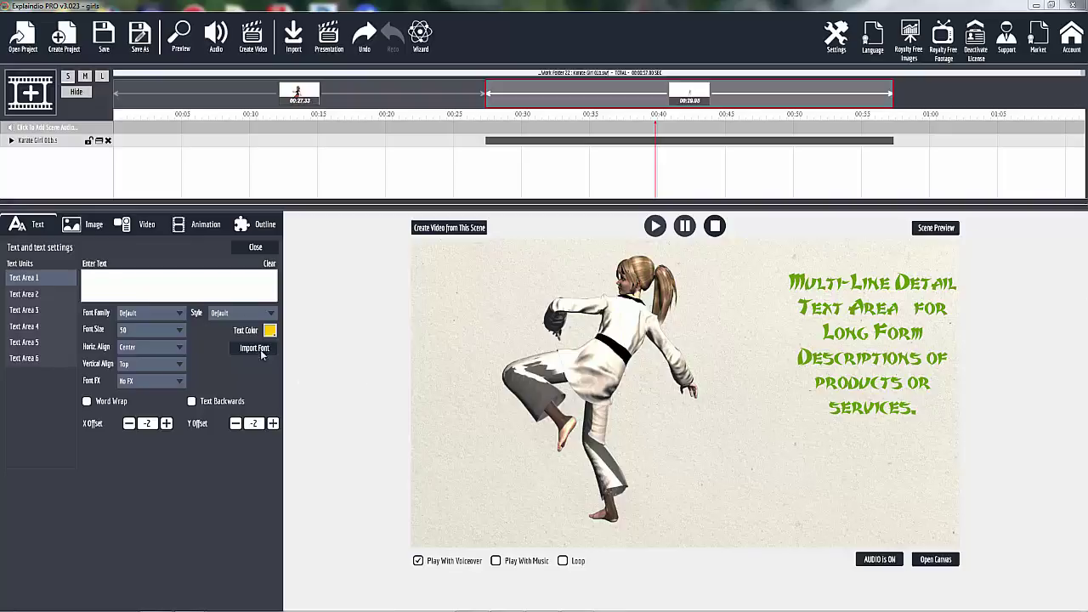
Step: Paste 'TOP FULL LINE HEADER TEXT Single Line Mode' into Text Area 2 and replay the scene
click(34, 294)
click(92, 275)
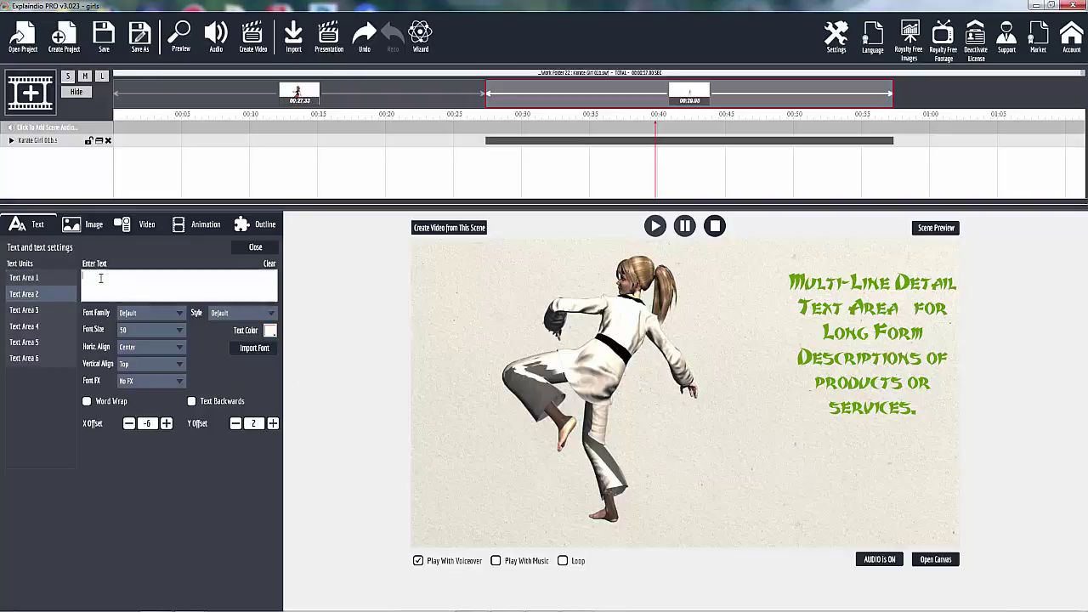
text(TOP FULL LINE HEADER TEXT Single Line Mode)
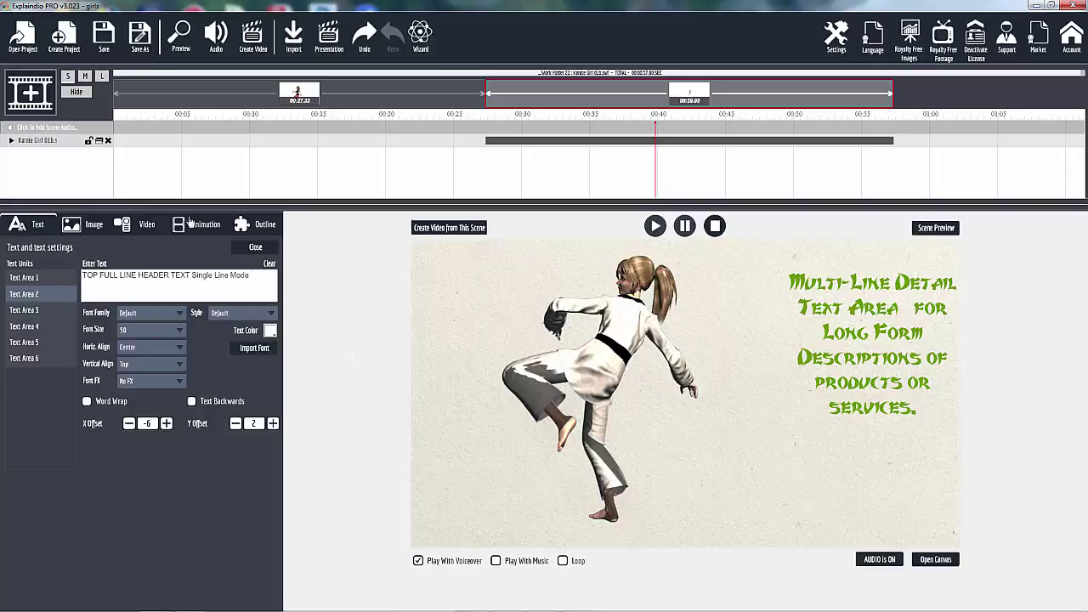
click(52, 146)
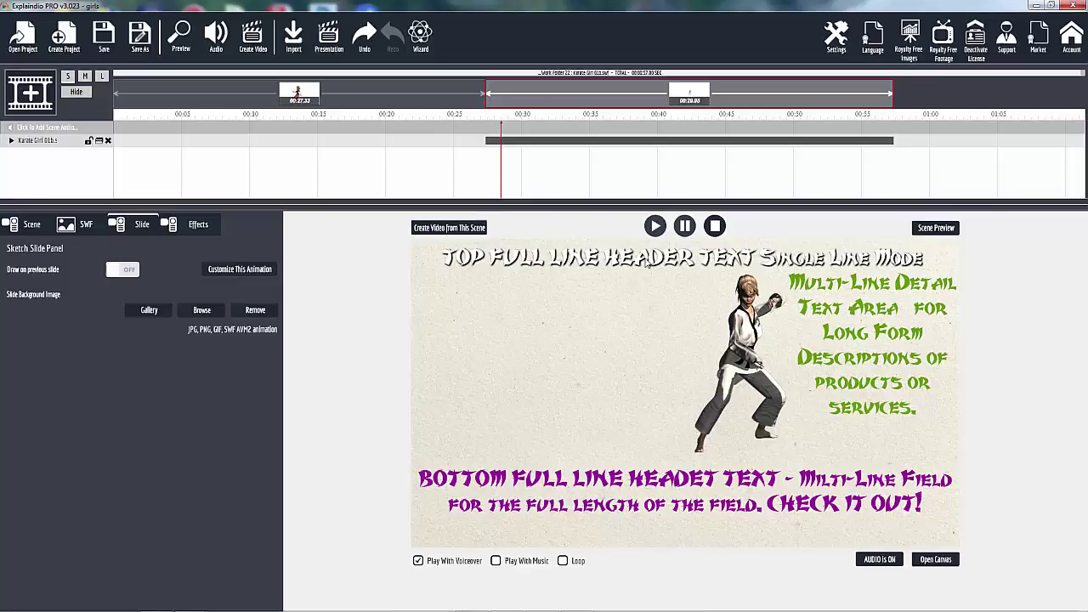
Step: Reopen the karate scene's text settings with Customize This Animation
click(225, 272)
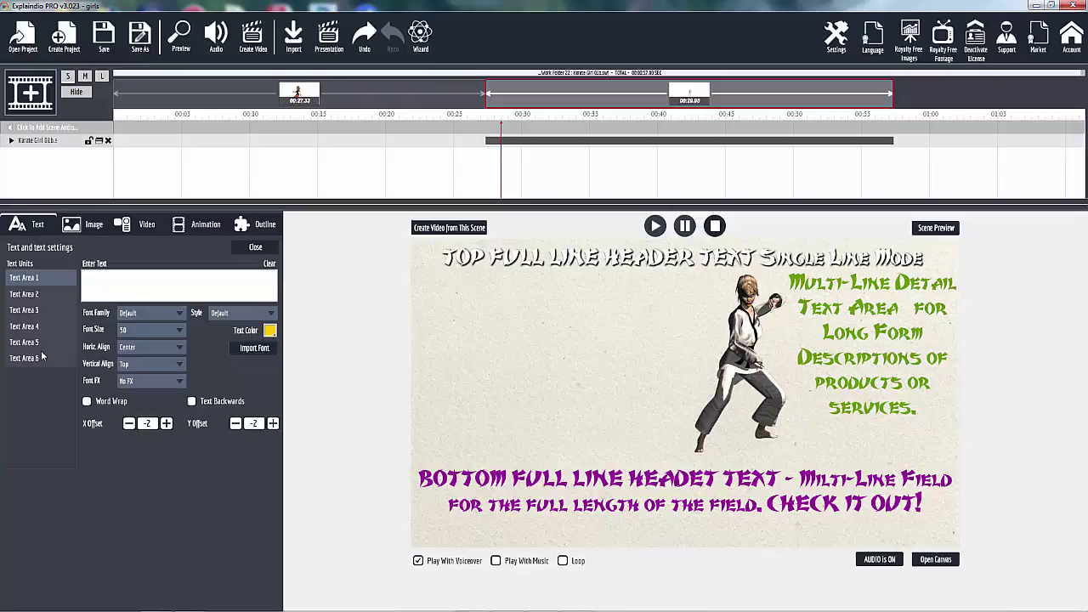
Step: Move the multi-line detail text from Text Area 3 into the red Text Area 4
click(28, 328)
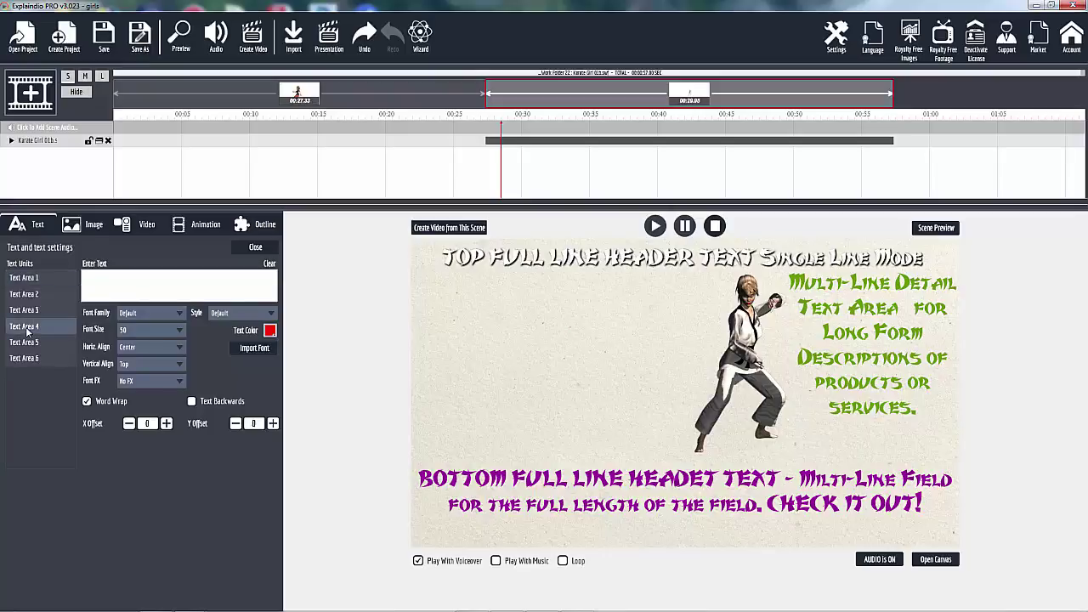
click(34, 312)
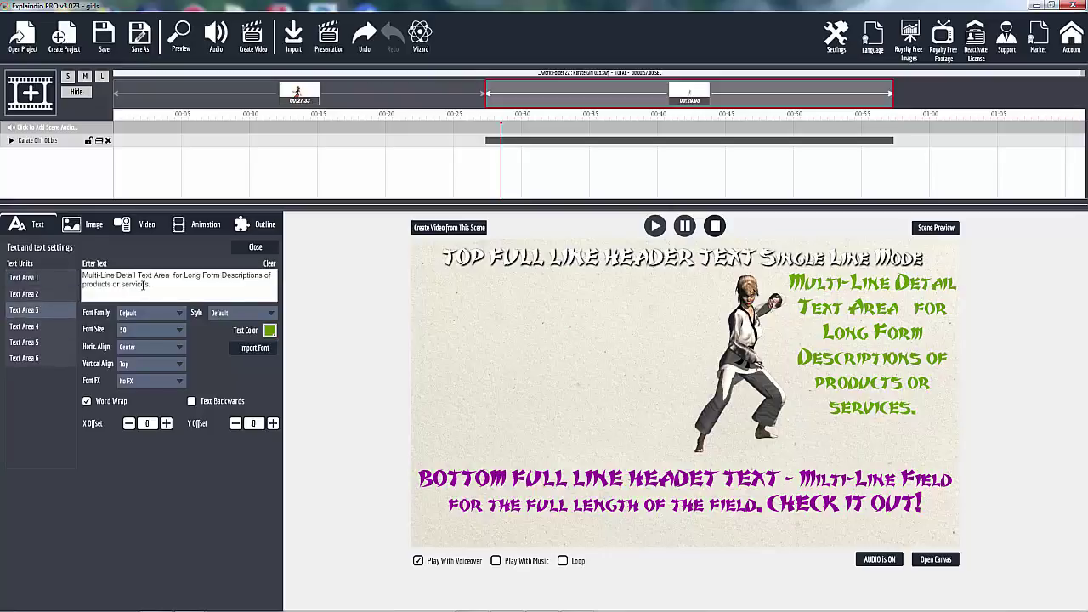
key(ctrl+a)
key(ctrl+c)
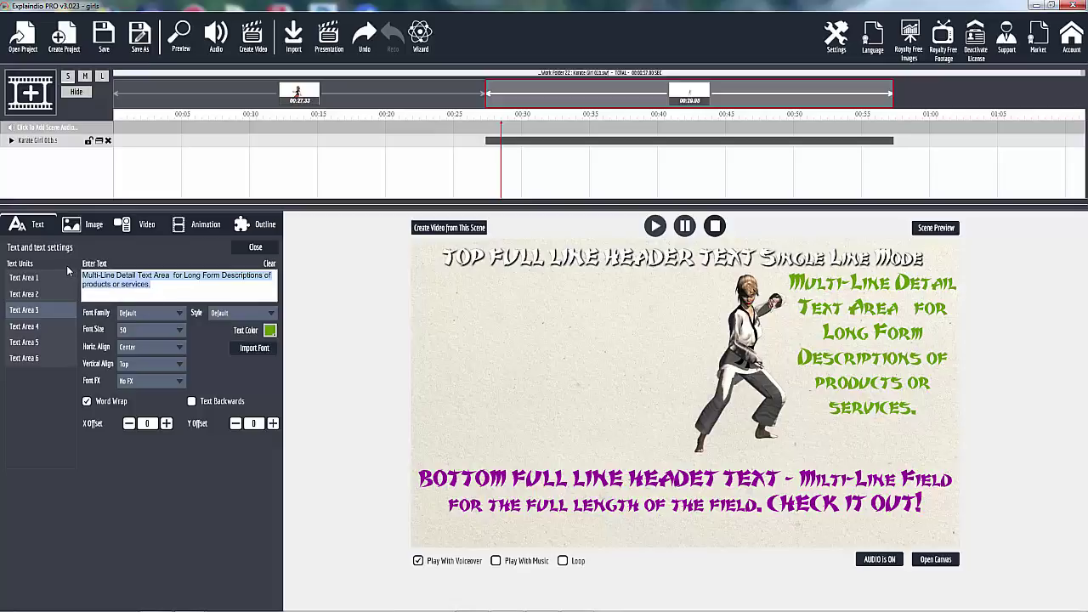
key(BackSpace)
click(28, 326)
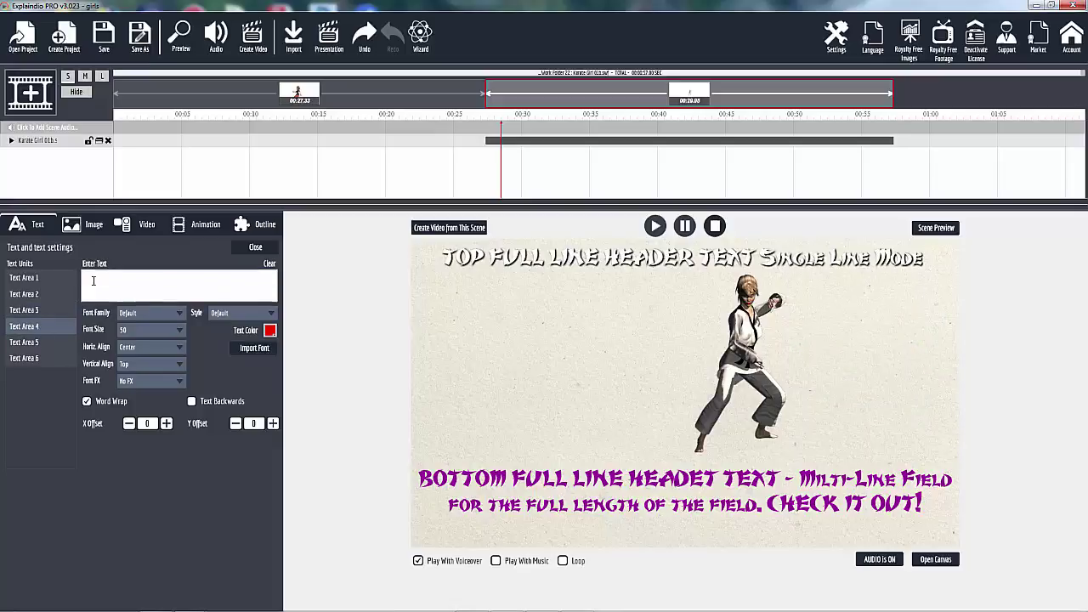
key(ctrl+v)
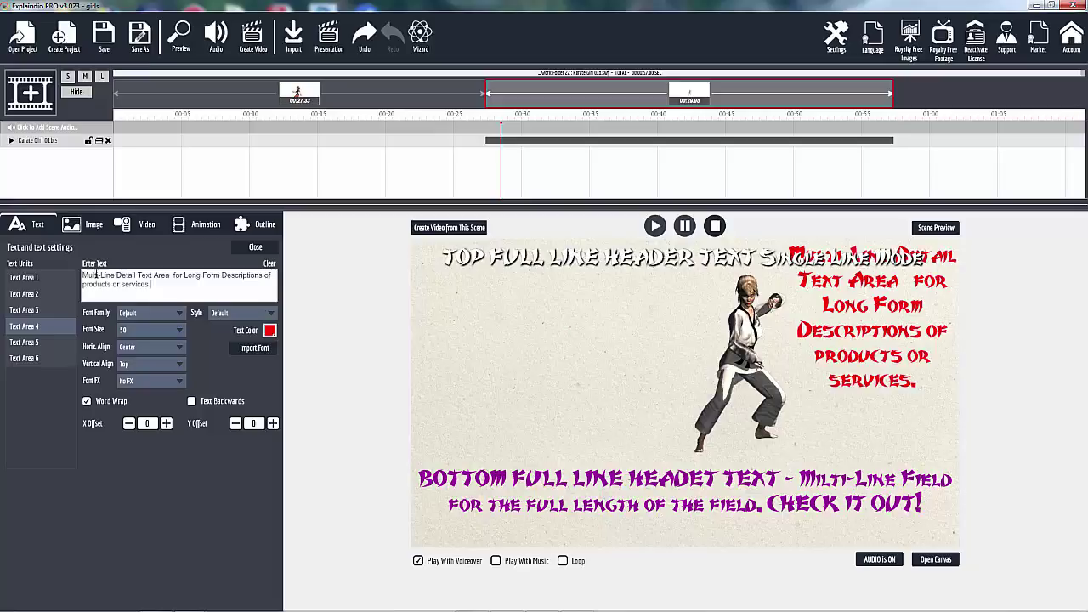
Step: Delete the top header text from Text Area 2 and replay the scene
click(38, 279)
click(43, 294)
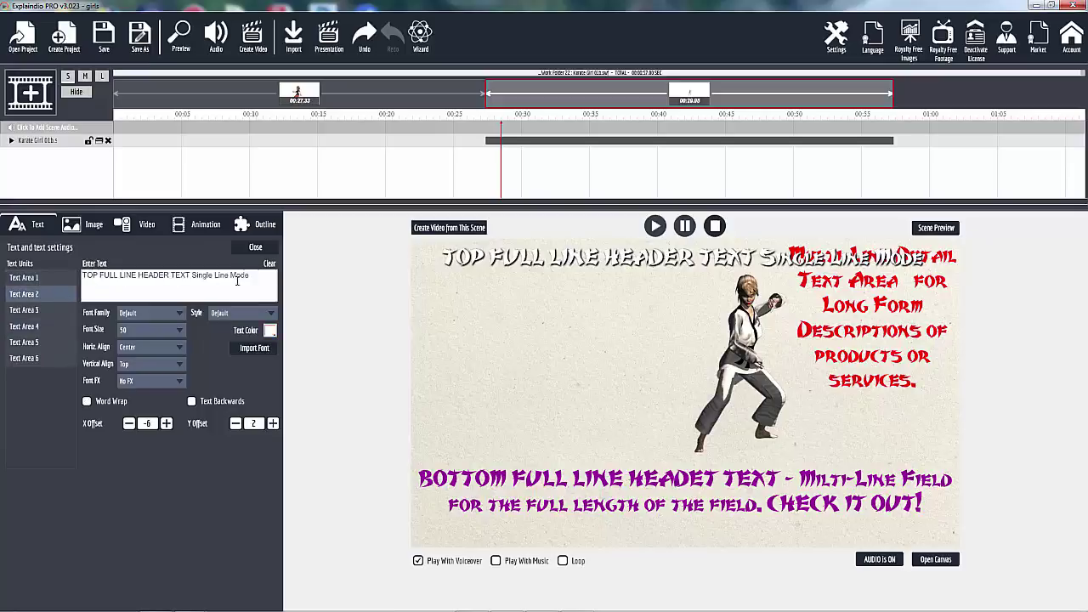
drag(255, 277, 79, 279)
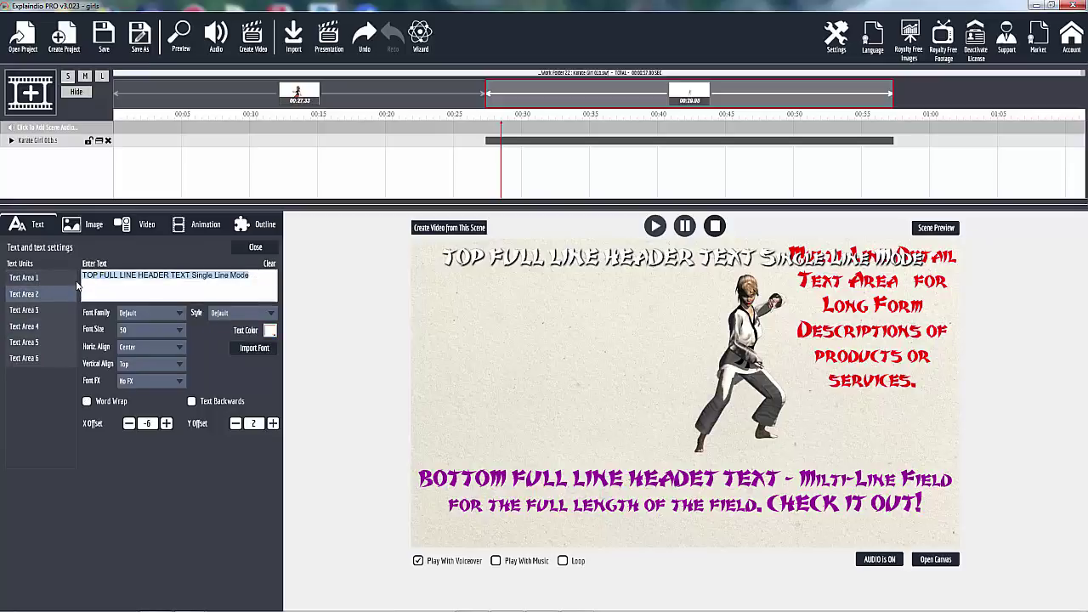
key(BackSpace)
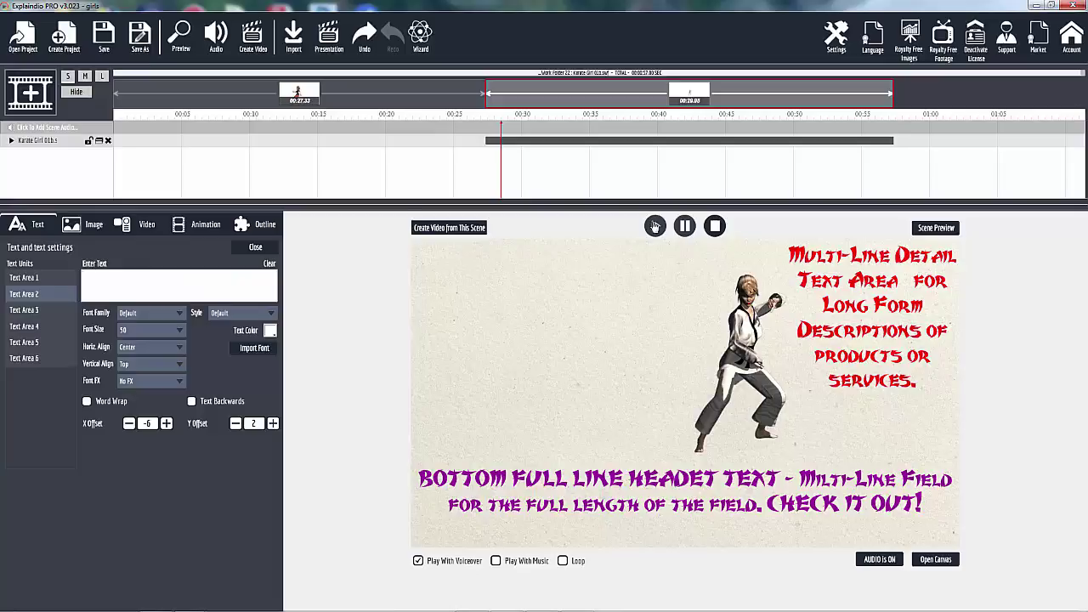
click(51, 141)
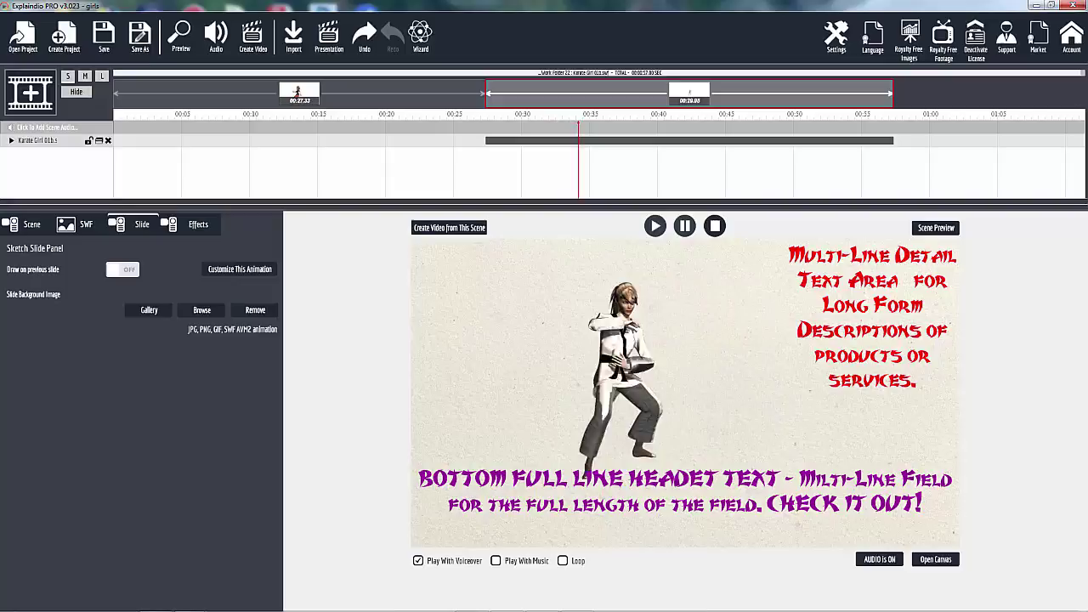
Step: Open the Bella scene's canvas and move the dancer off the left edge
click(237, 98)
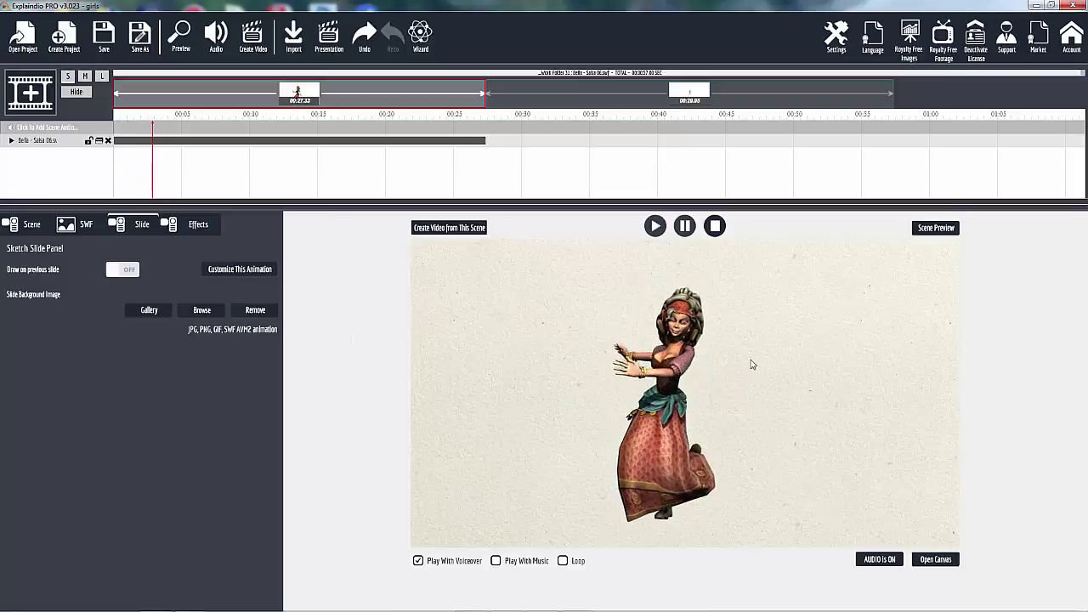
click(936, 560)
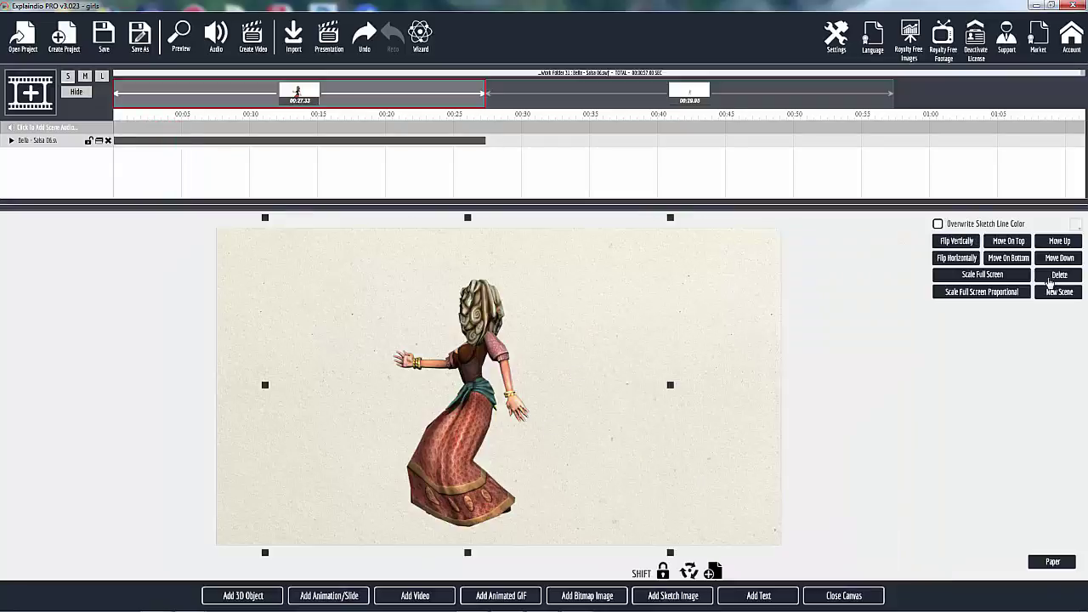
drag(467, 416, 467, 394)
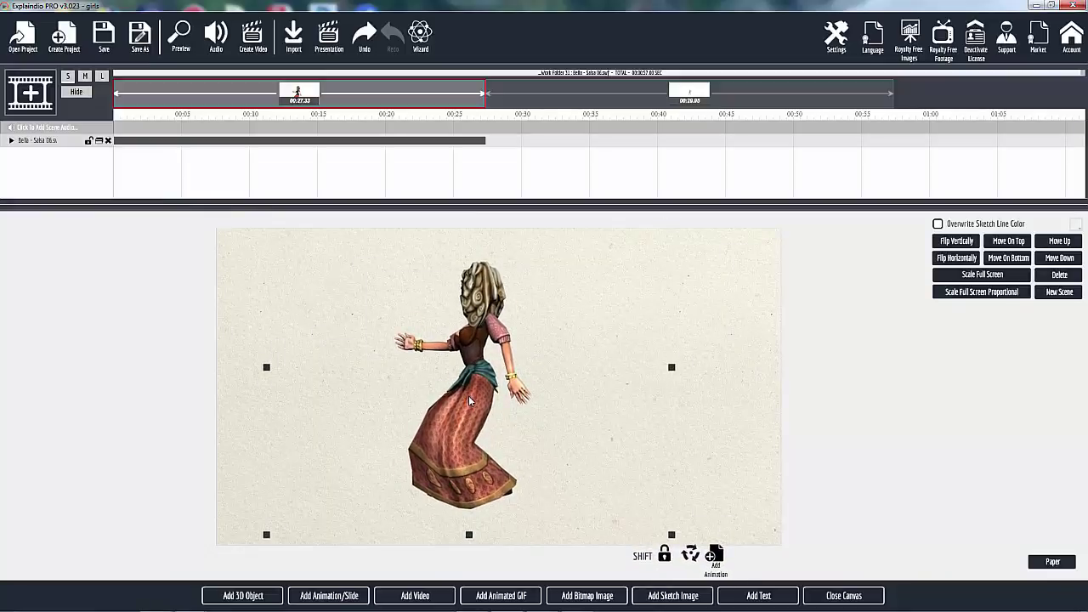
drag(468, 401, 154, 405)
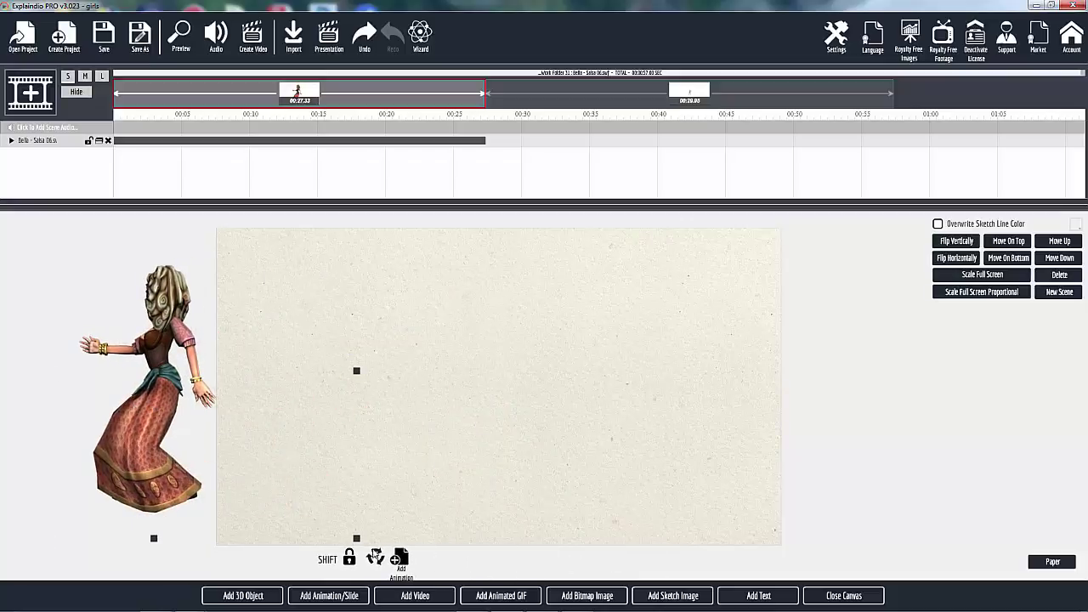
Step: Add an animation point bringing the dancer onto the canvas over 1 frame
click(400, 557)
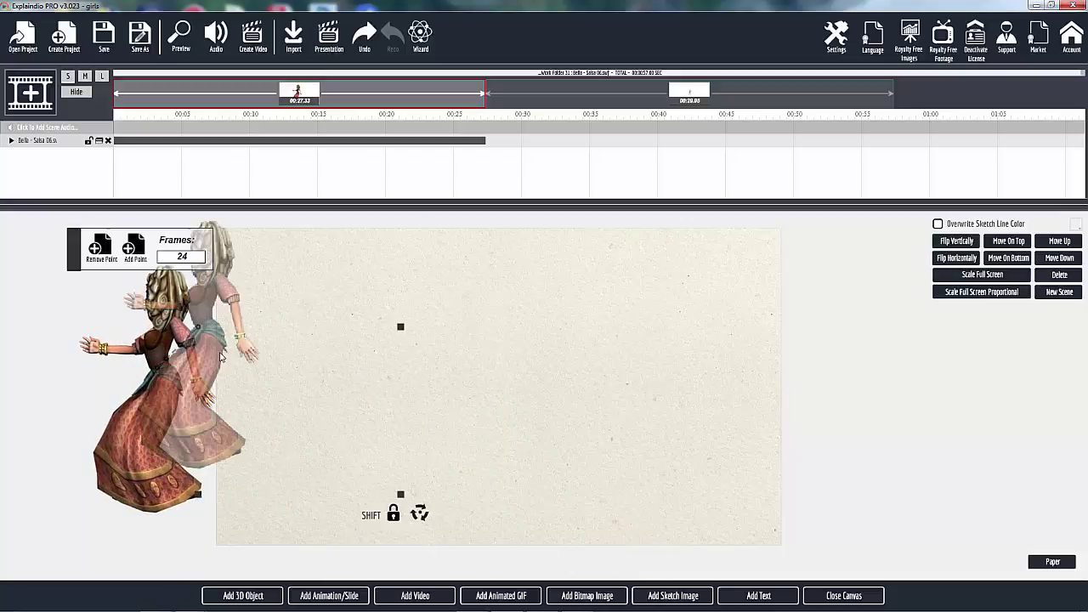
drag(276, 369, 512, 397)
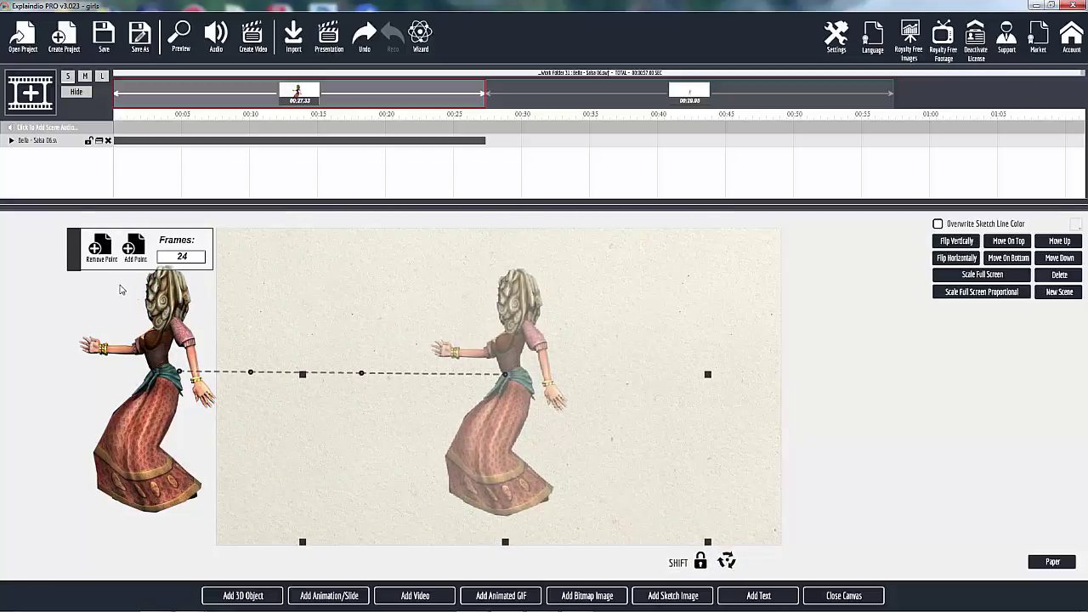
drag(189, 257, 175, 257)
text(1)
click(856, 596)
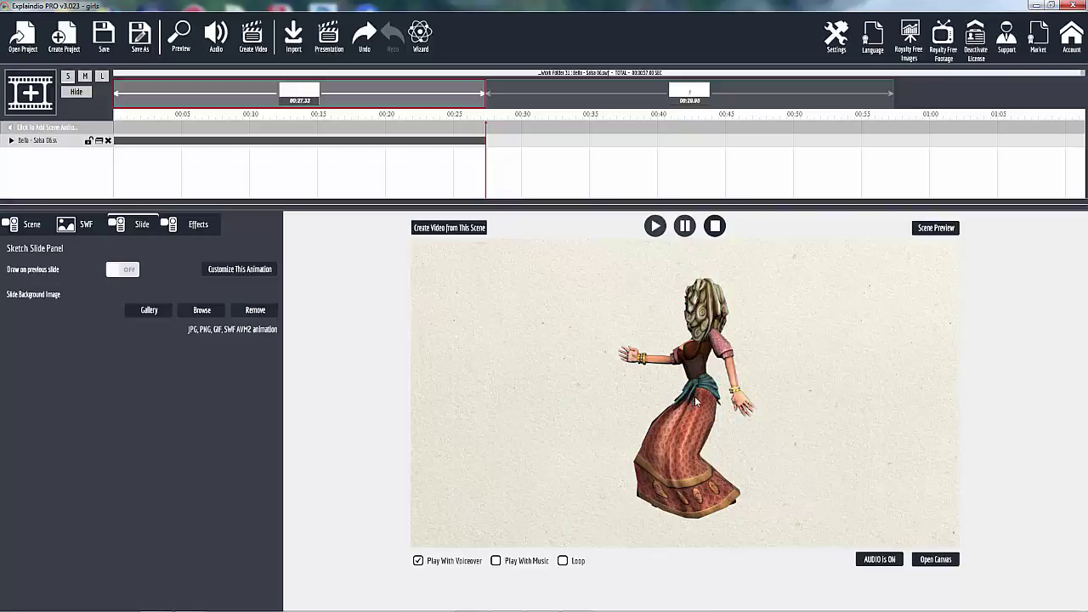
Step: Open the library import options, then close them without importing
click(293, 51)
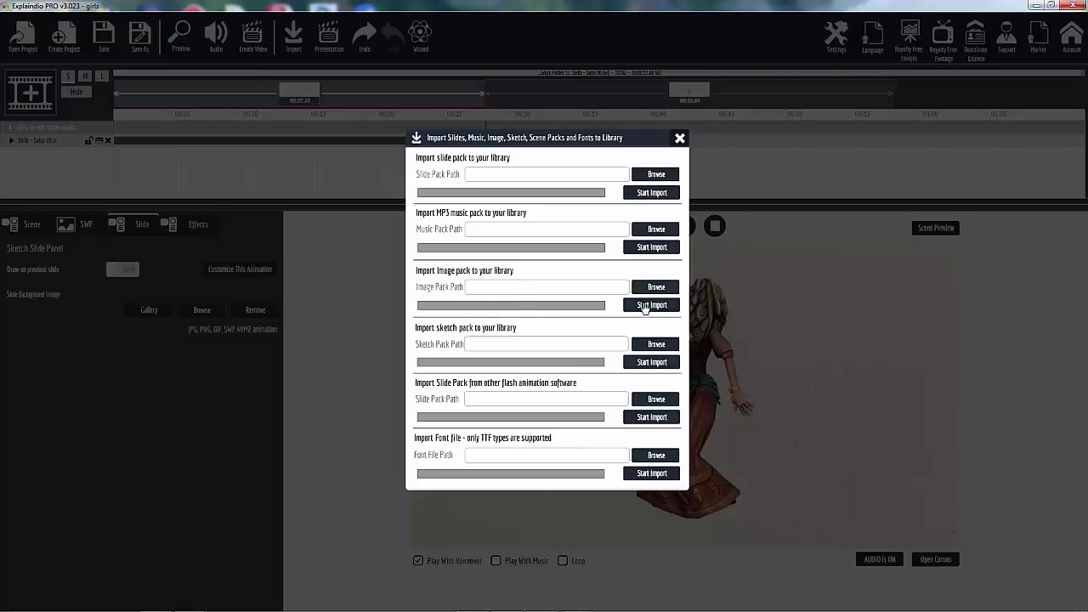
click(679, 139)
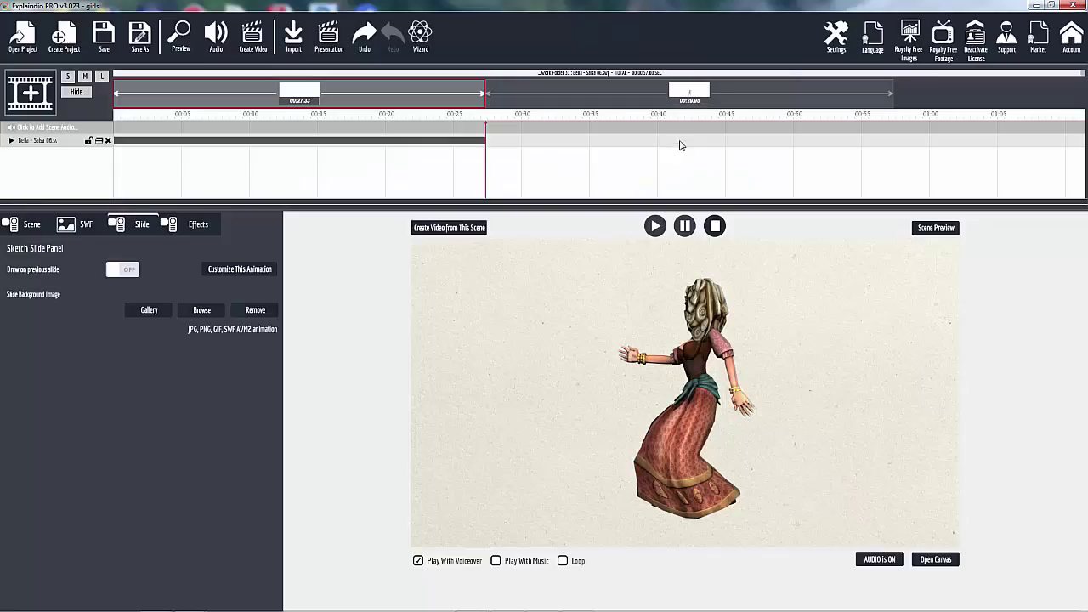
Step: On the Bella canvas, browse Flash animation files, then cancel without adding any
click(943, 561)
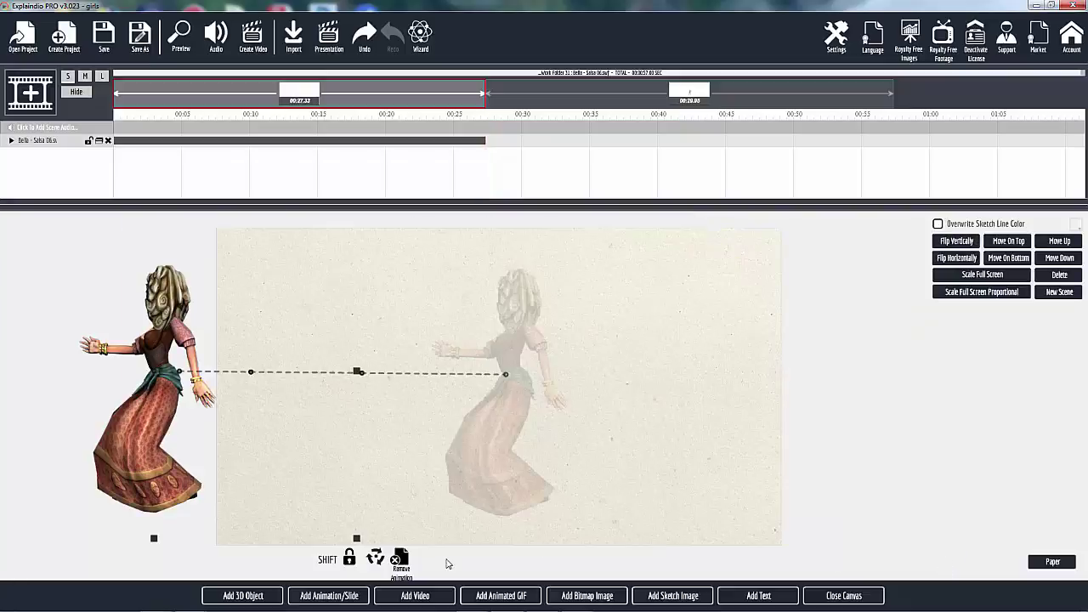
click(332, 597)
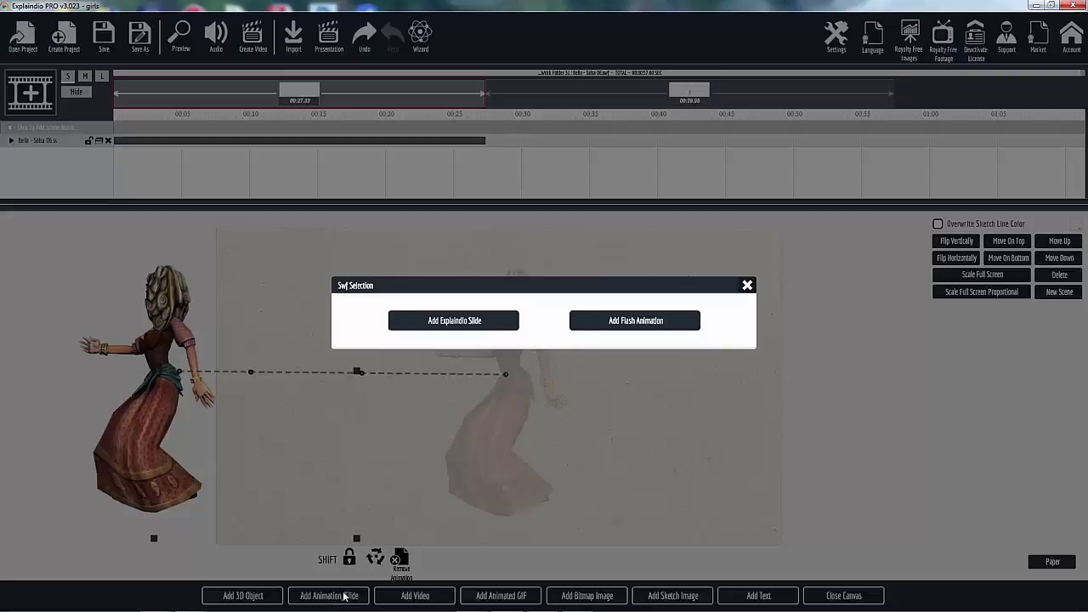
click(652, 323)
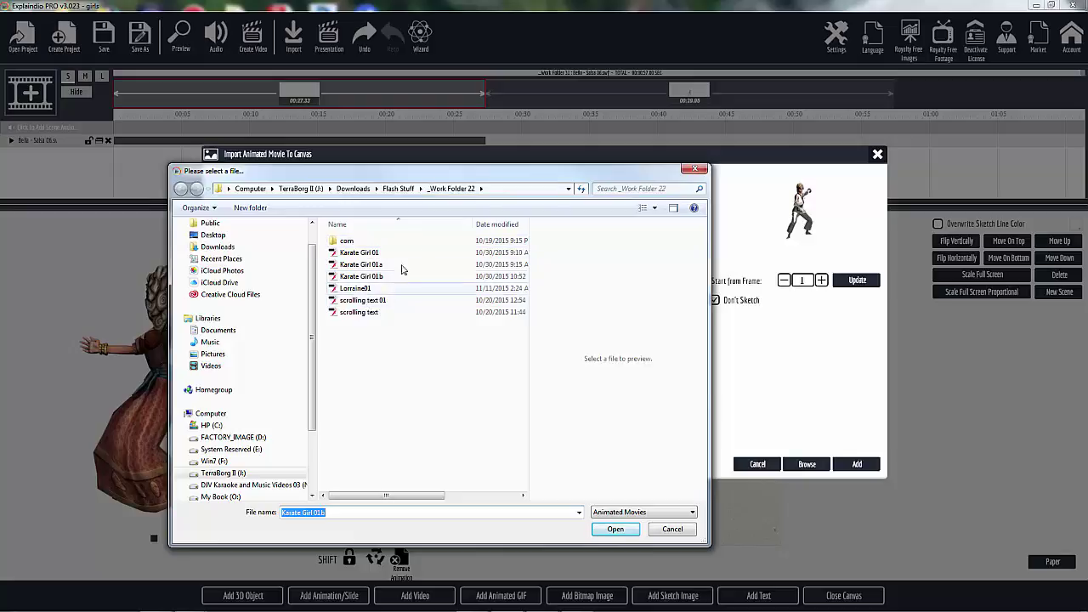
drag(473, 226, 418, 226)
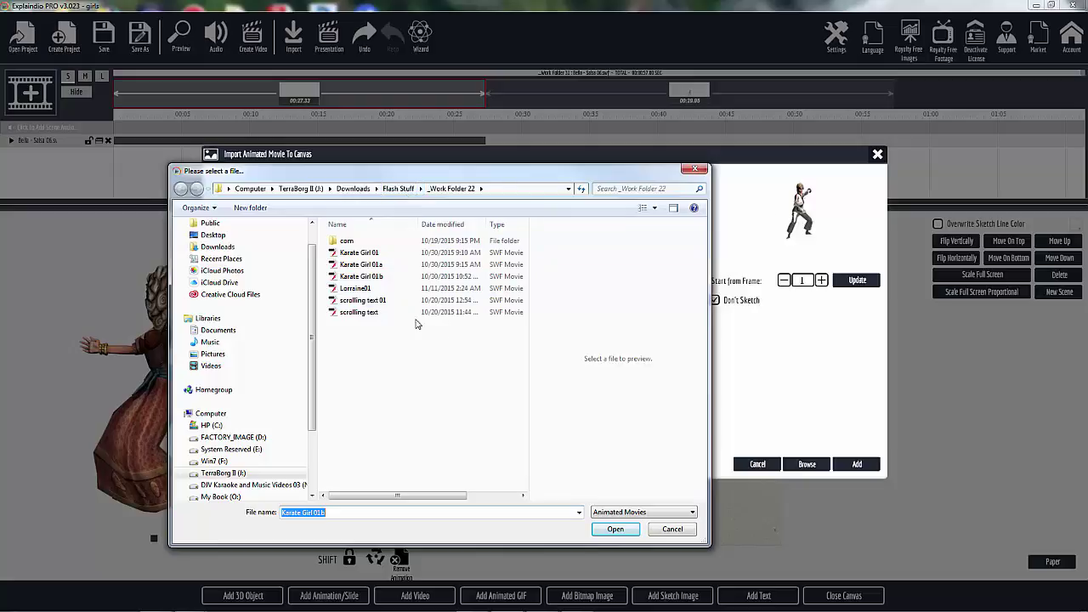
click(675, 532)
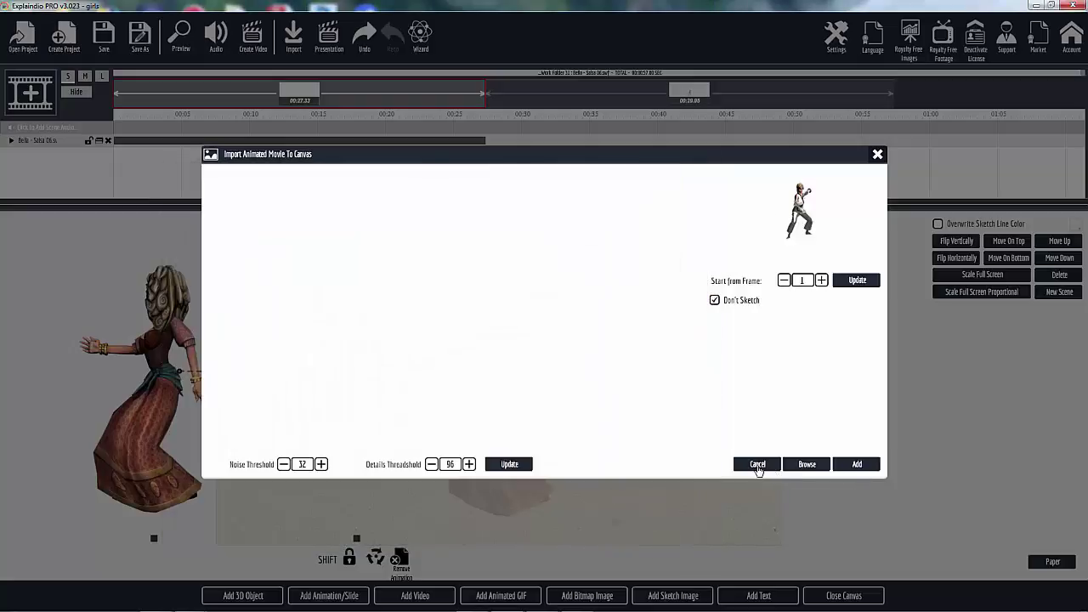
click(757, 466)
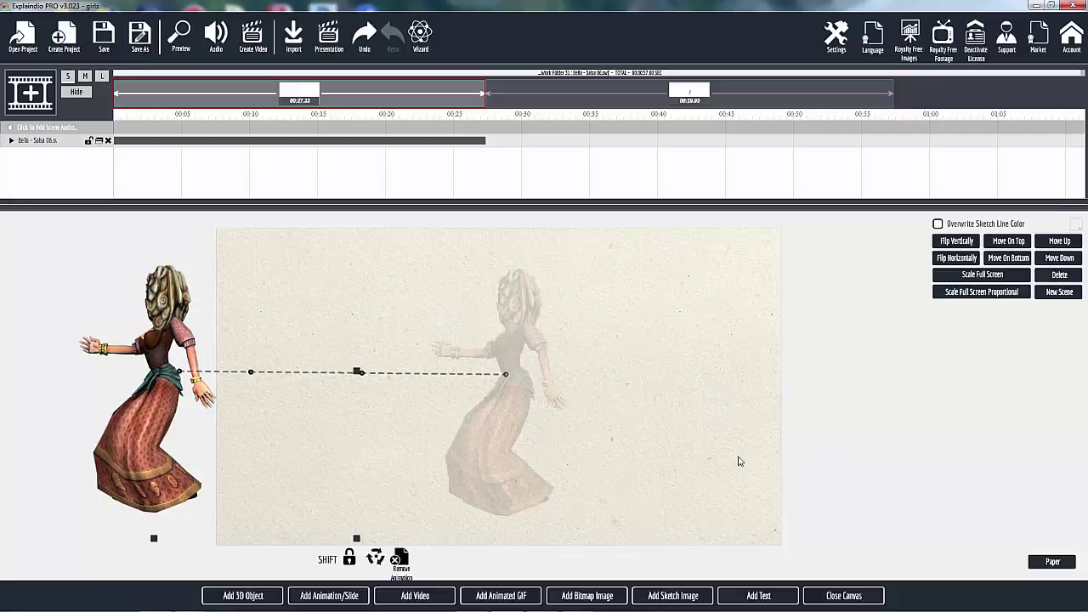
Step: Preview and stop the Bella scene, view the import options again, then reopen its canvas
click(843, 595)
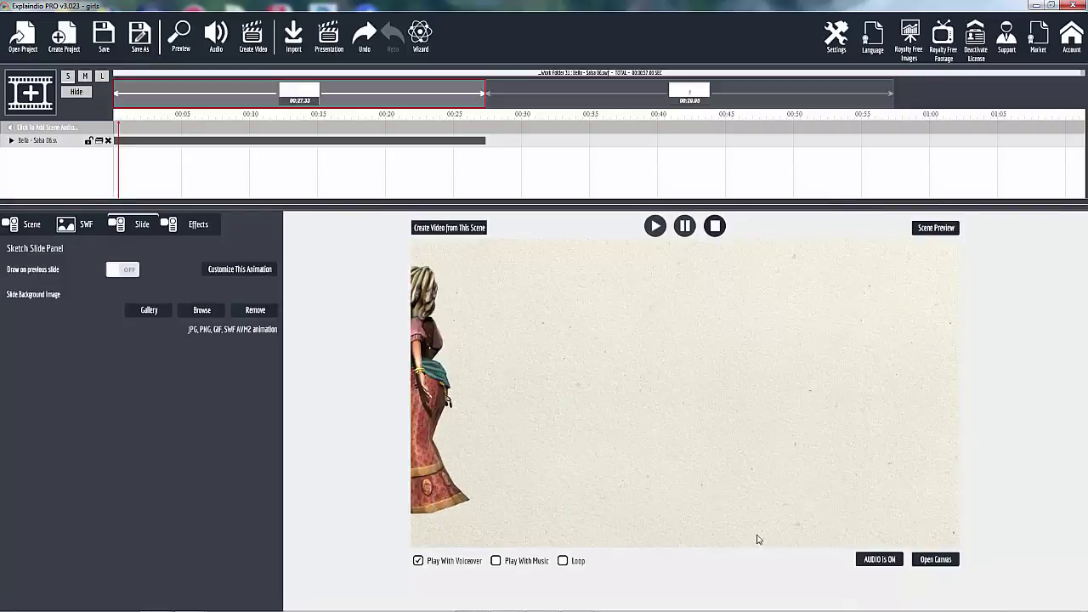
click(716, 227)
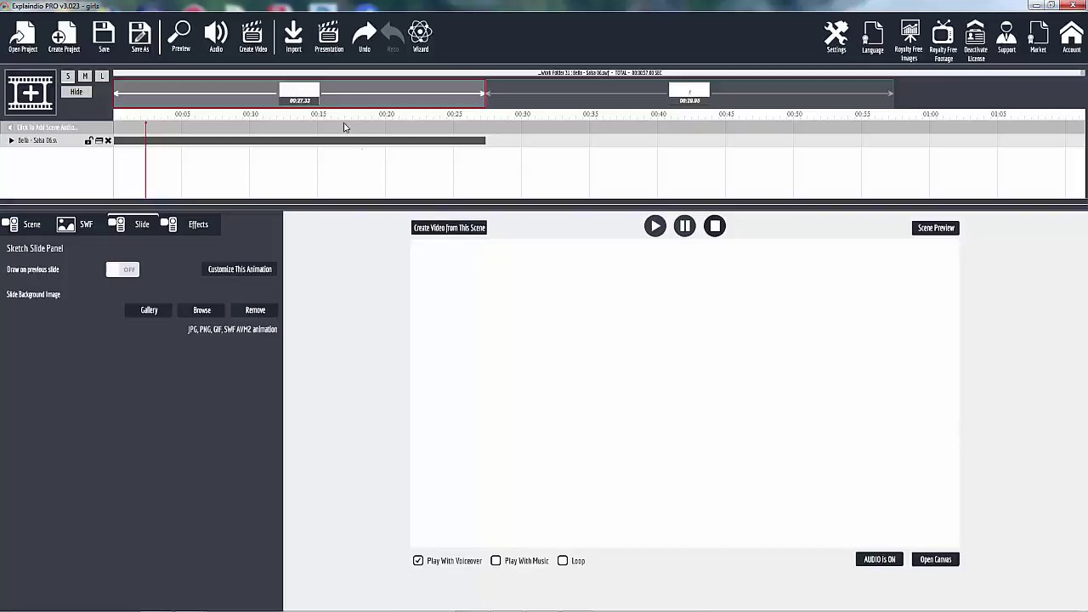
click(293, 38)
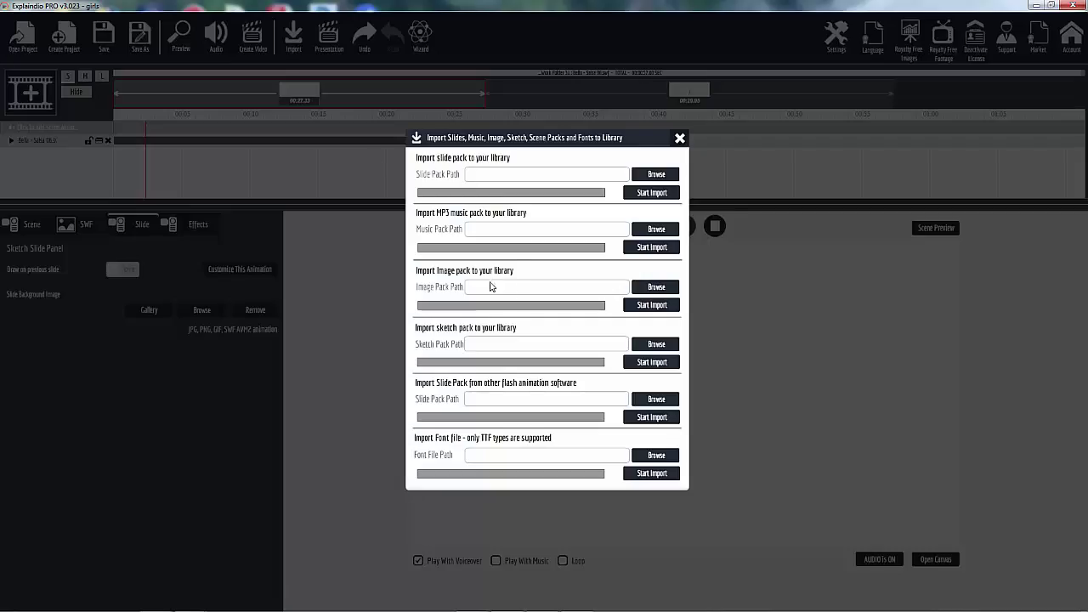
click(680, 138)
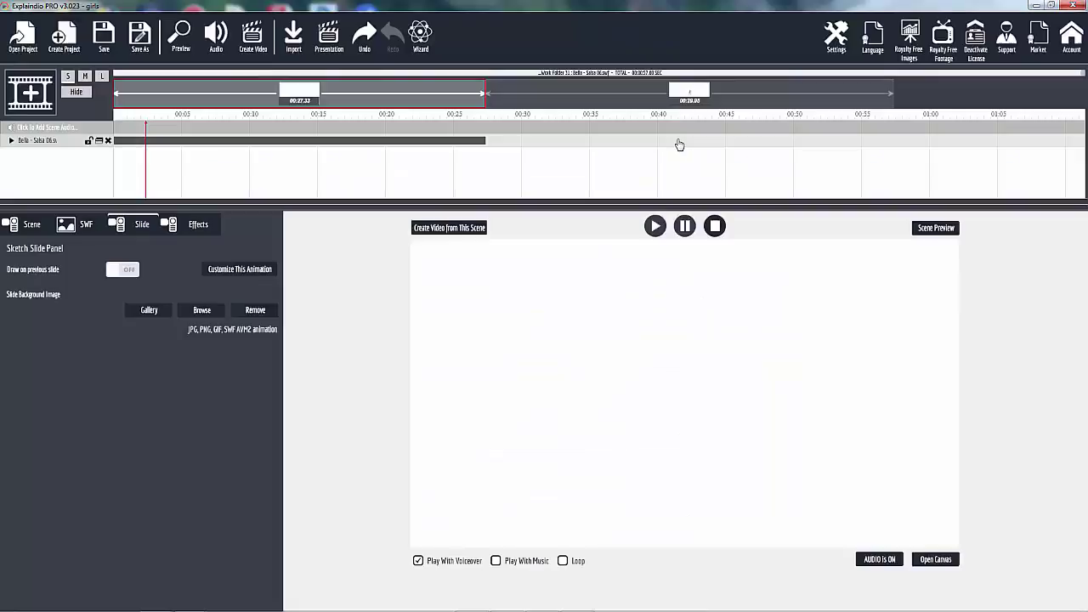
click(938, 560)
Step: Browse the images > Character Businessman folder for a local bitmap, then cancel the import
click(583, 597)
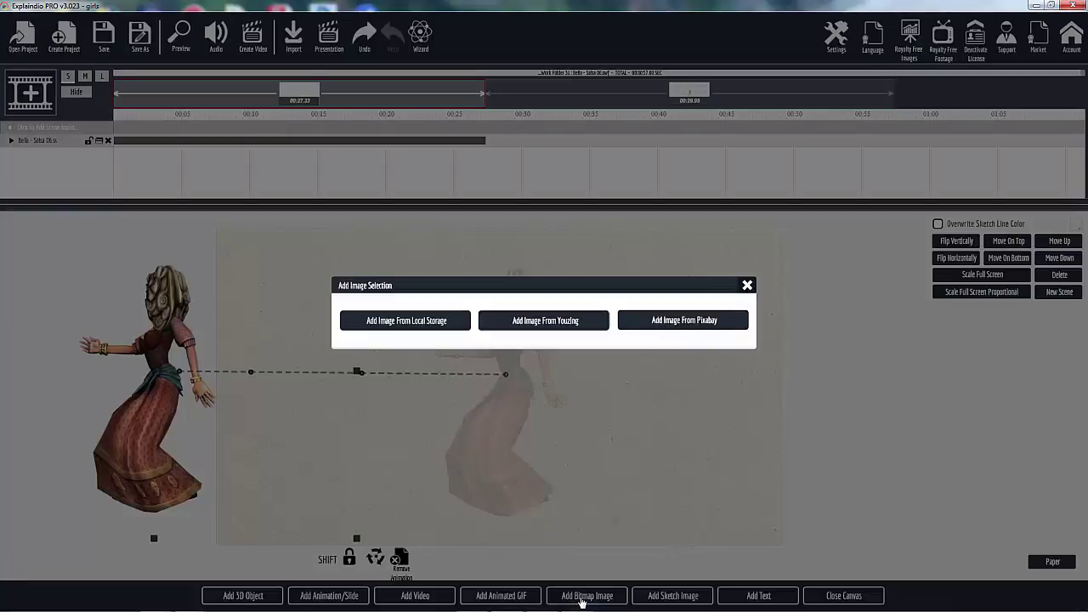
click(418, 327)
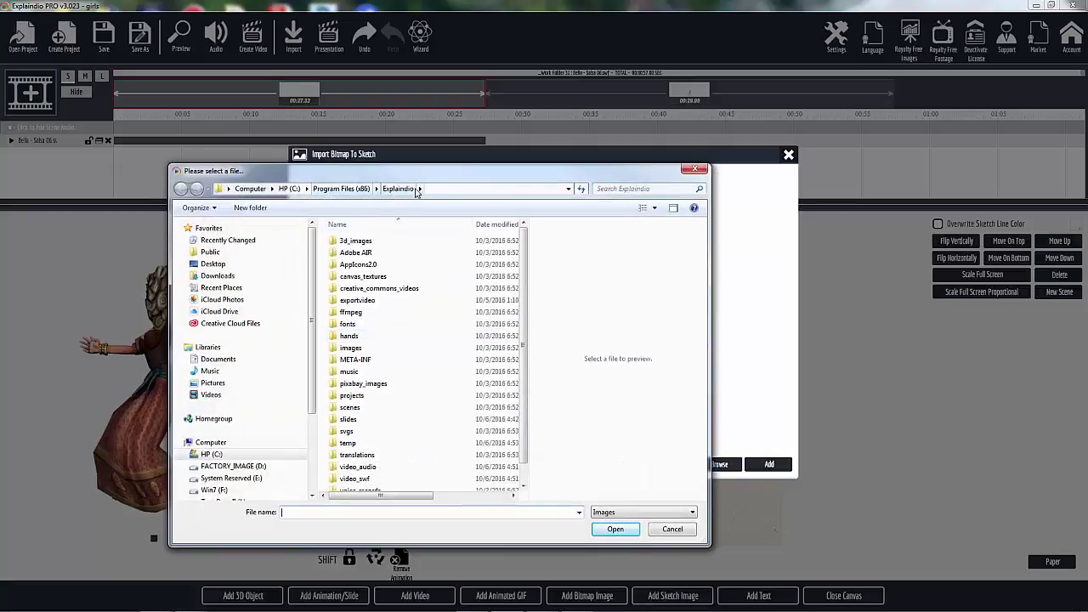
double_click(351, 348)
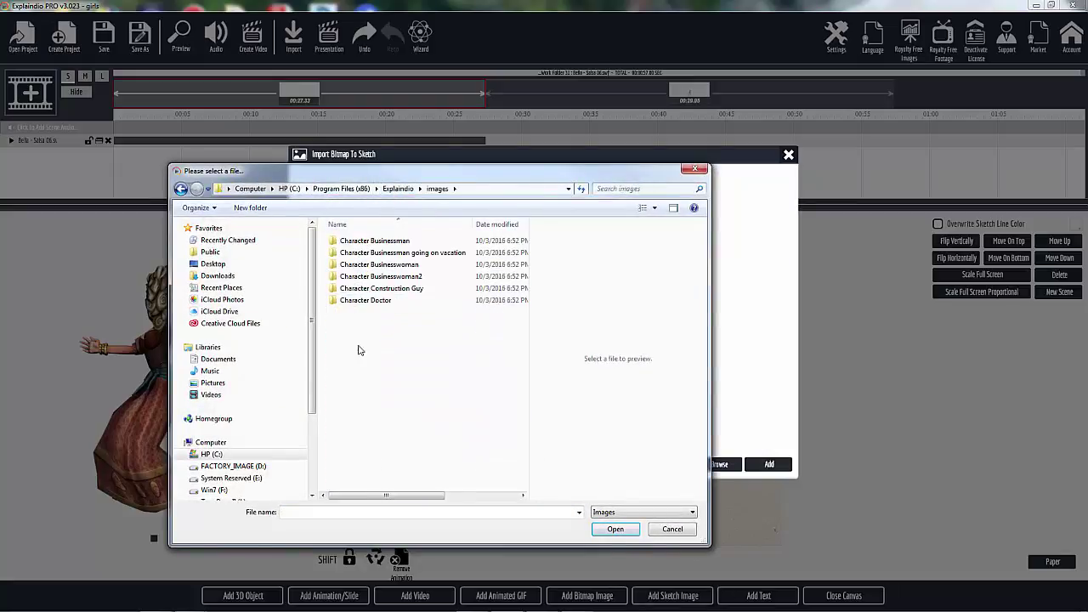
double_click(374, 242)
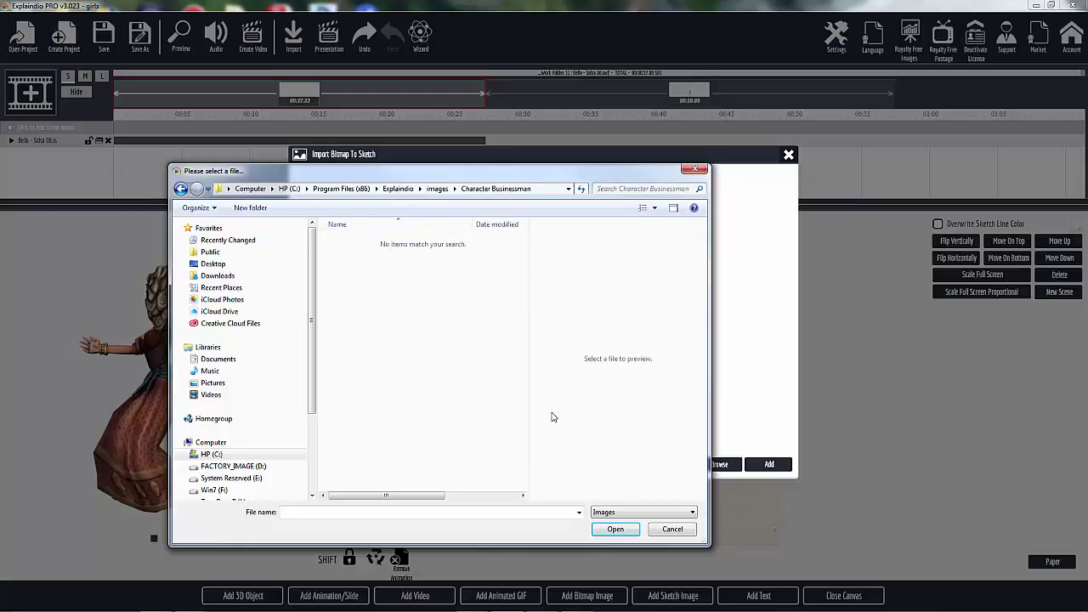
click(685, 529)
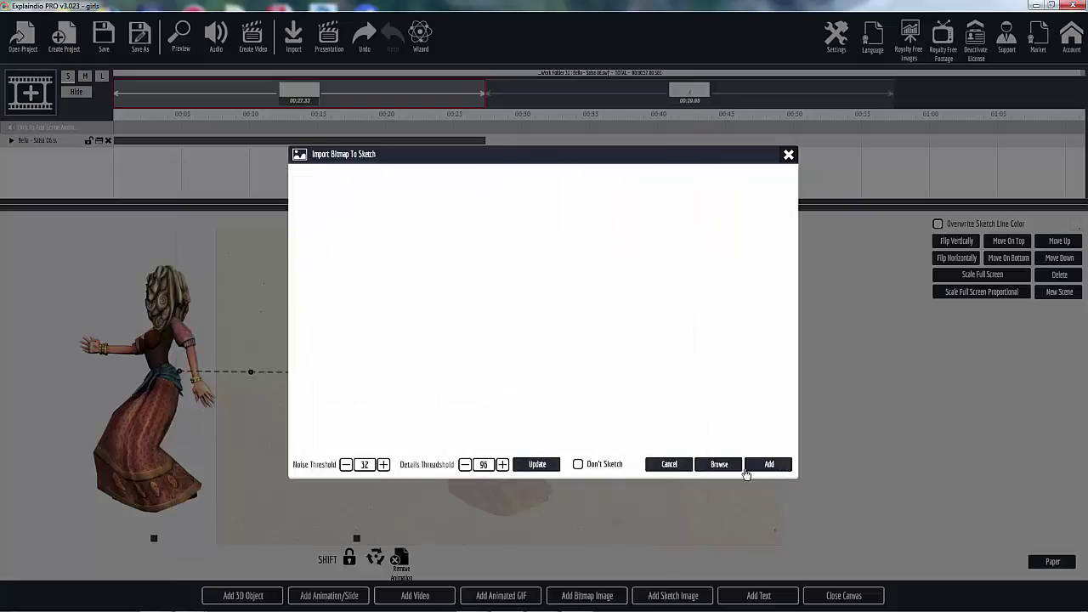
click(669, 465)
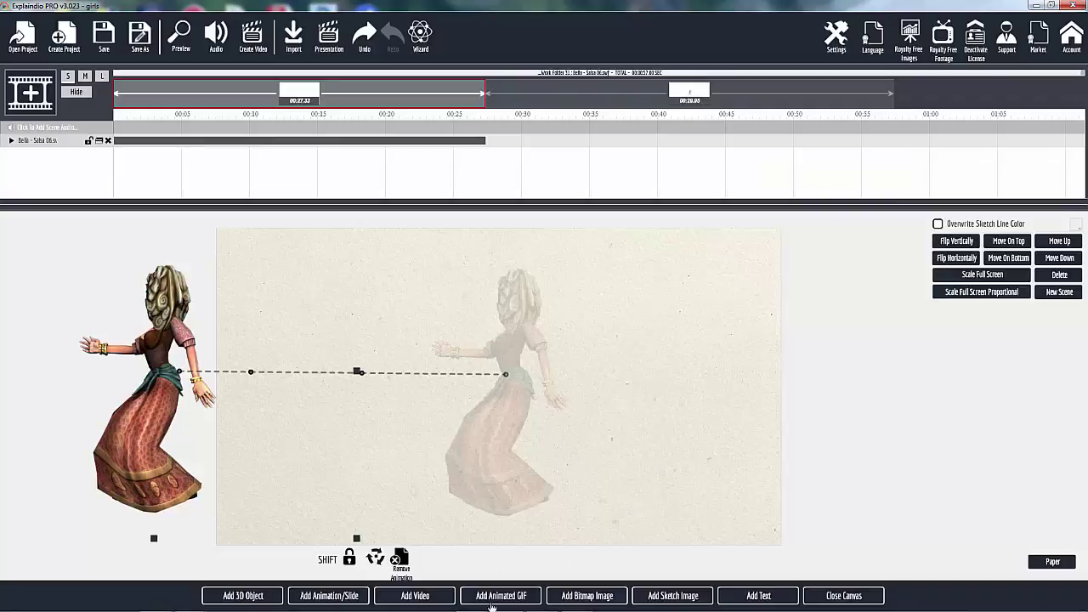
click(353, 596)
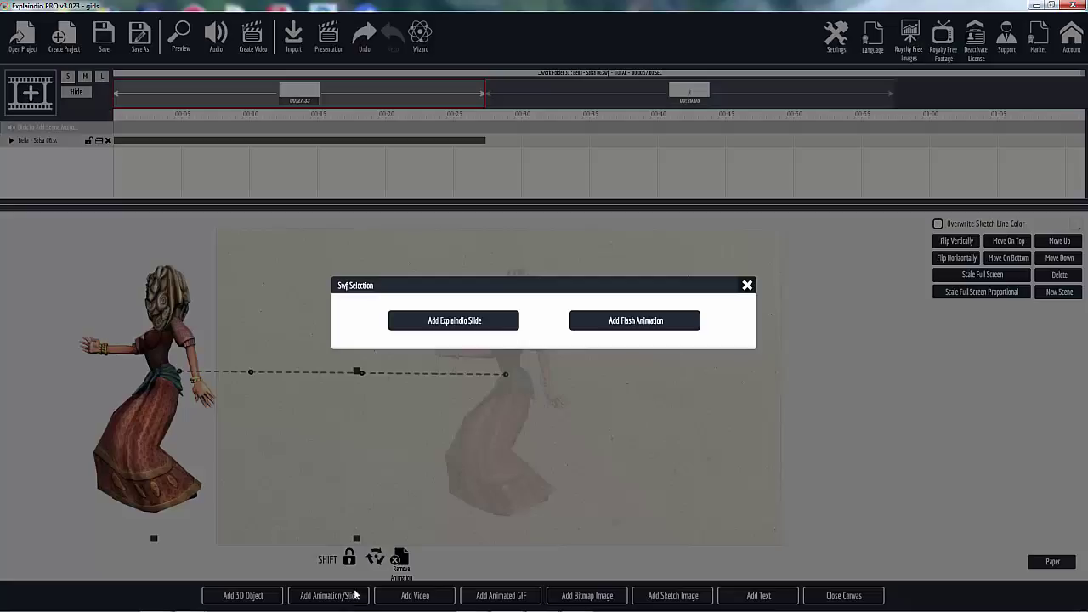
click(644, 321)
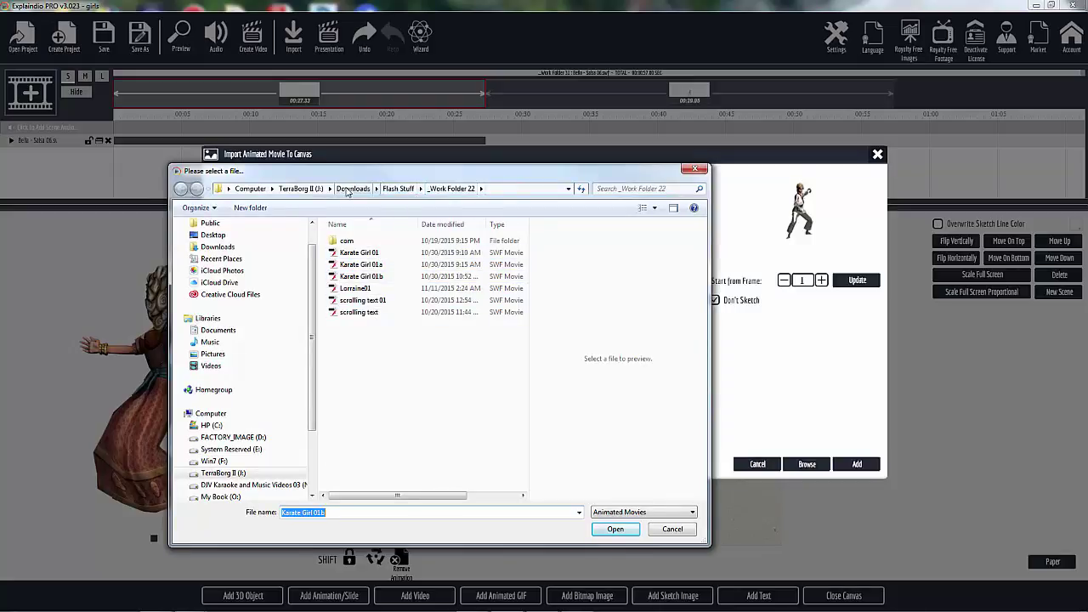
click(673, 529)
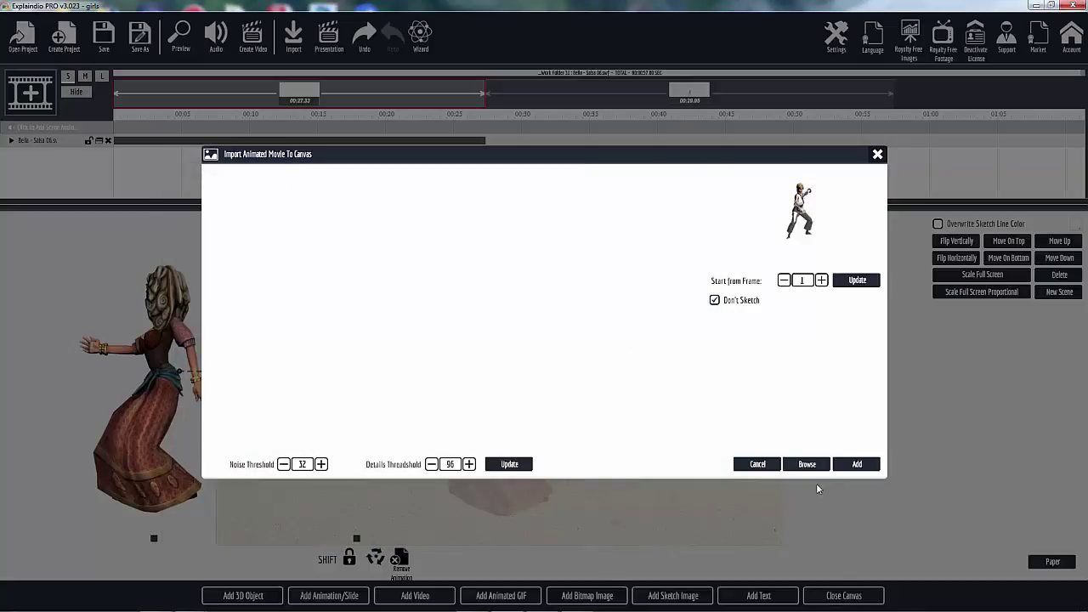
click(749, 465)
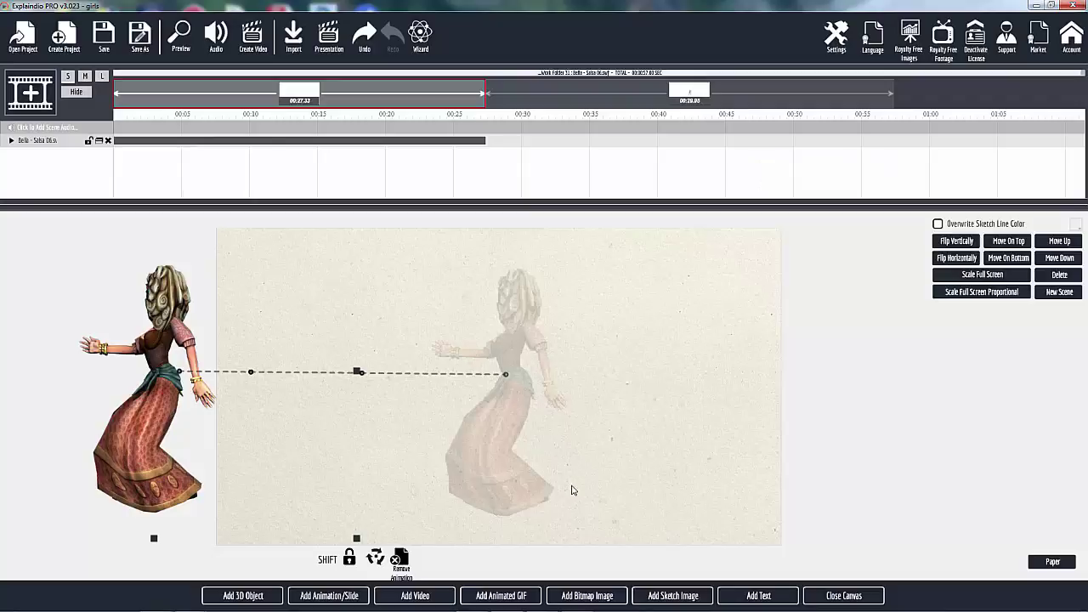